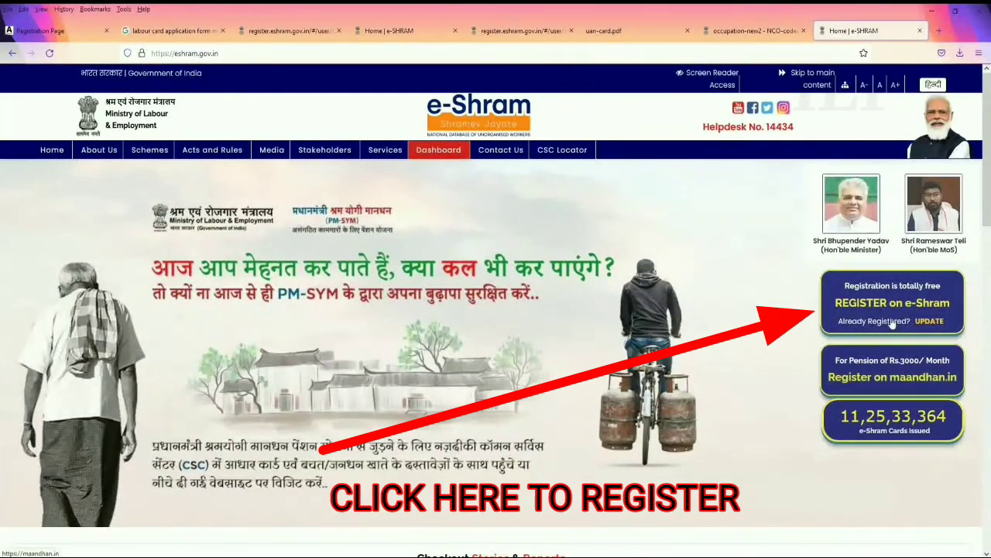
Begin e-Shram self registration, enter the mobile number and captcha, and submit the received mobile OTP
click(890, 303)
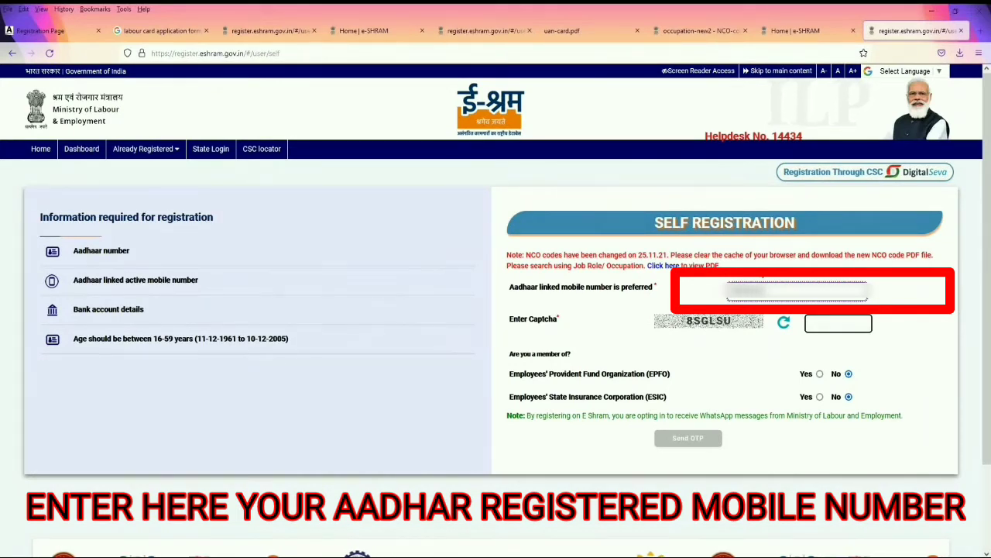
click(833, 332)
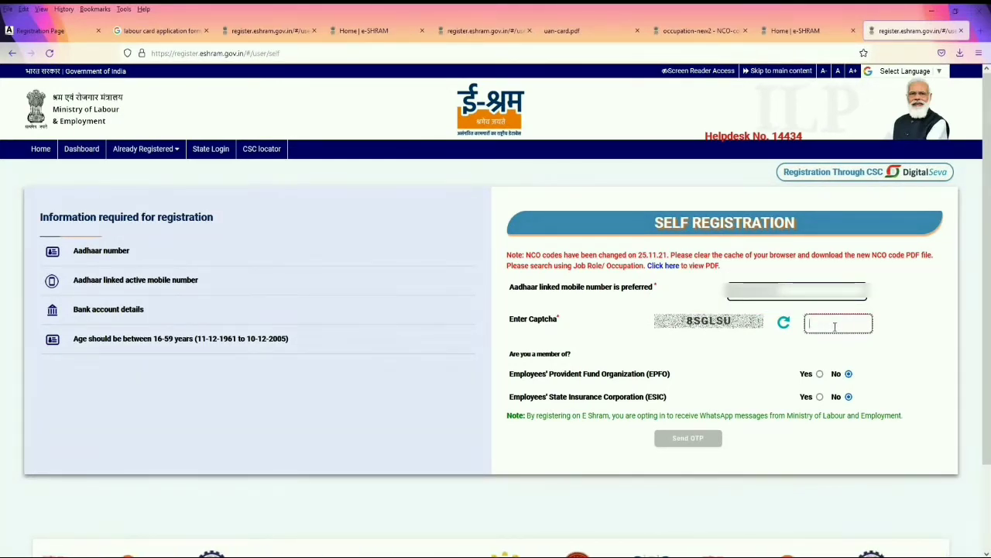
text(8SG)
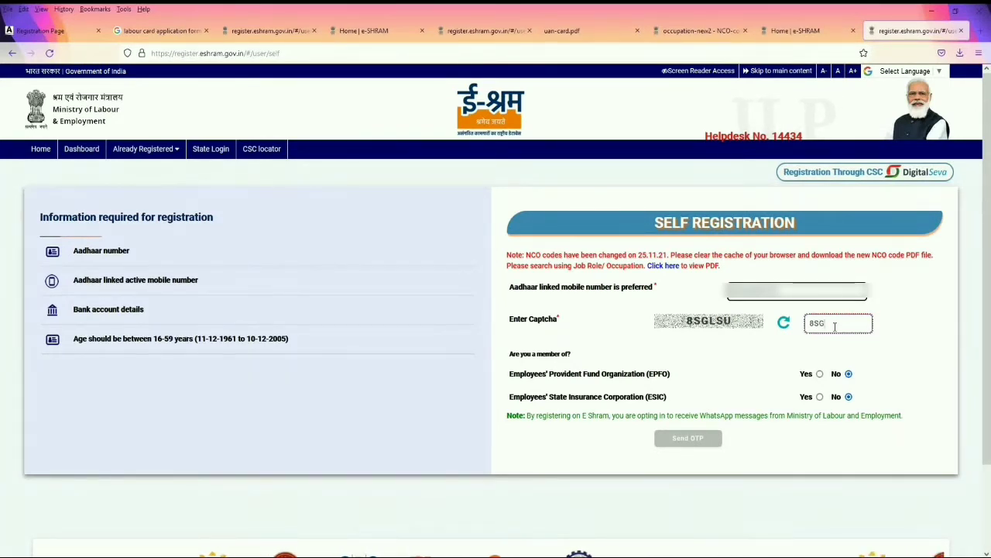
text(LS)
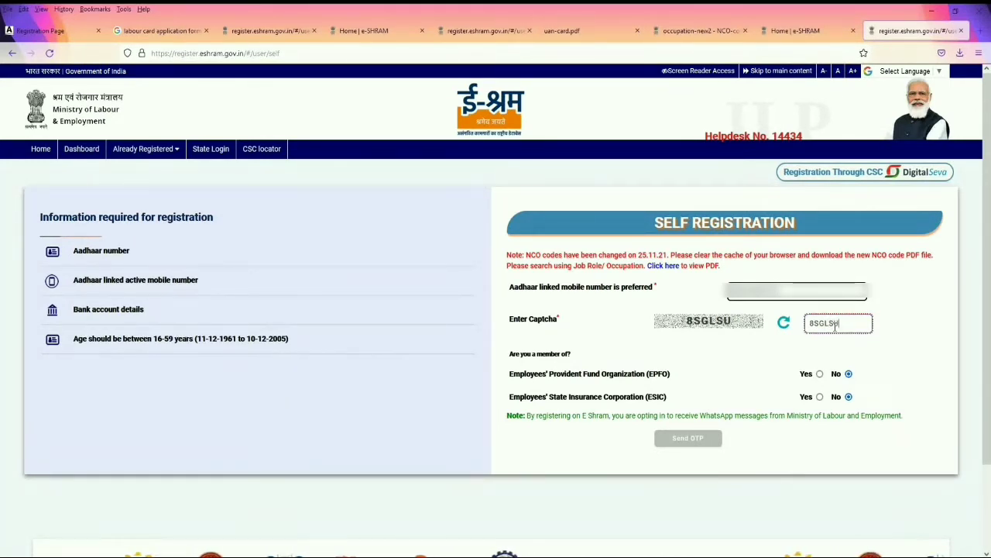
text(U)
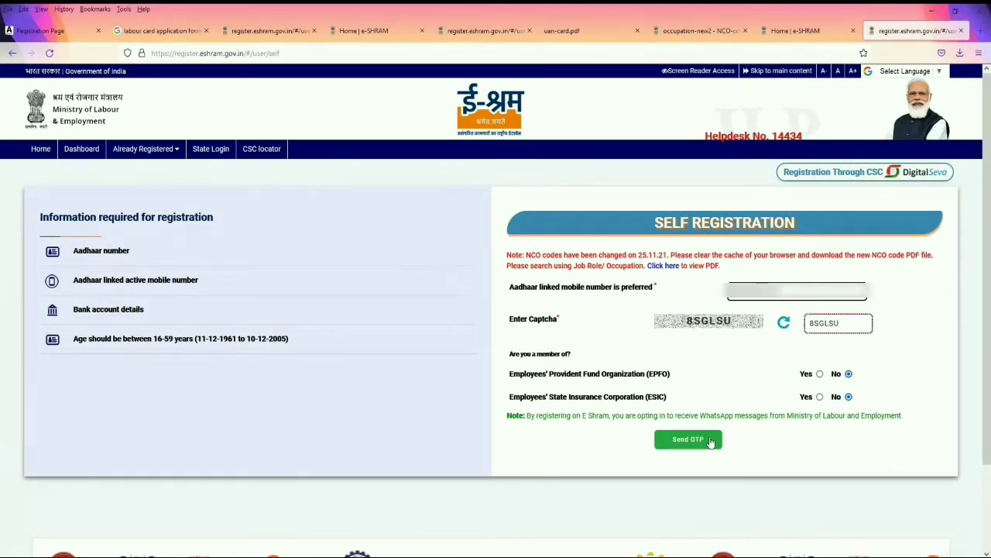
click(711, 440)
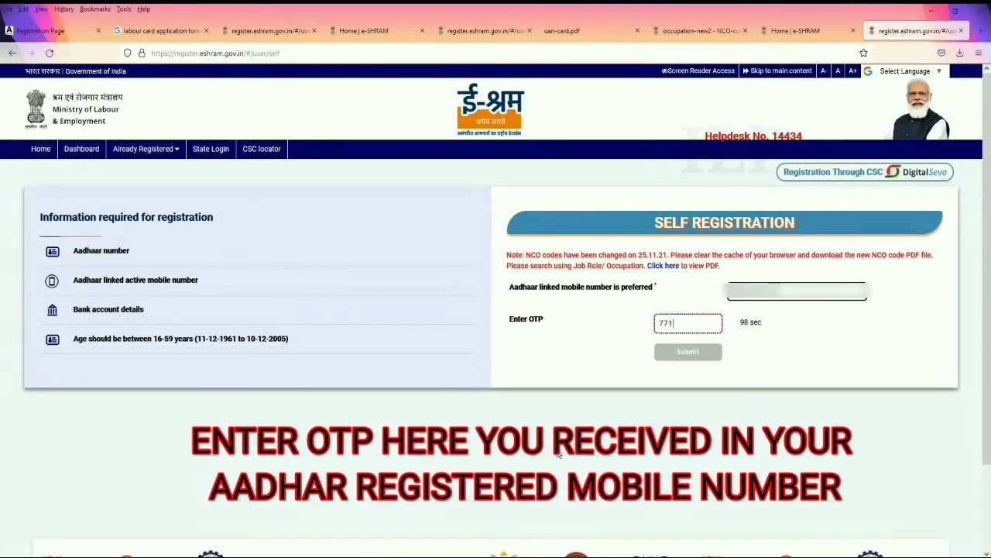
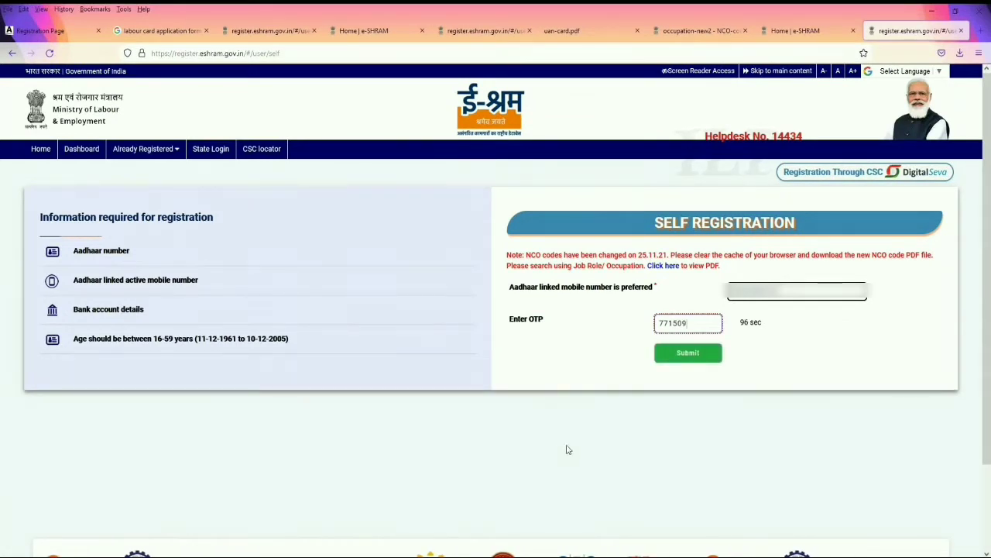
click(672, 354)
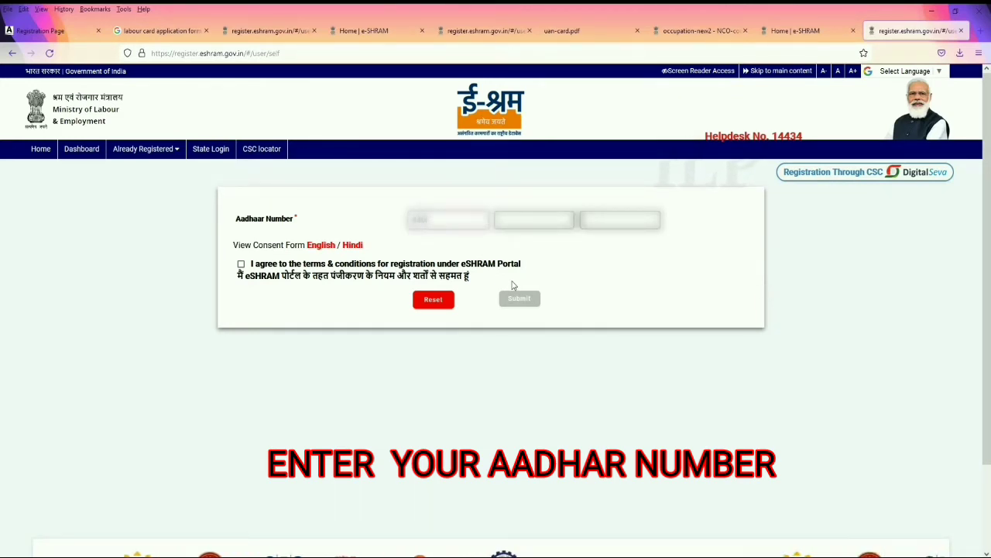
Enter the Aadhaar number, accept the terms, and submit it to receive an OTP
text(1)
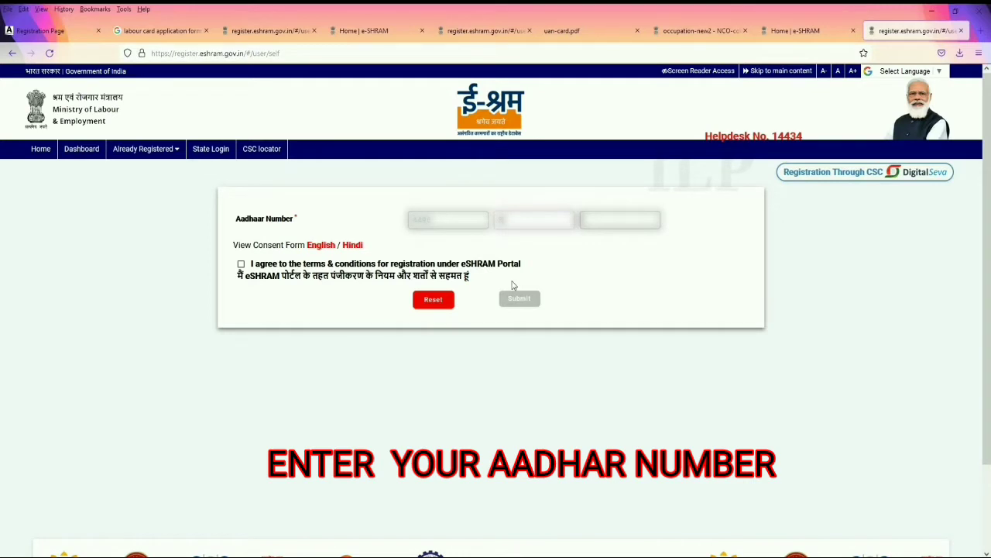
text(10)
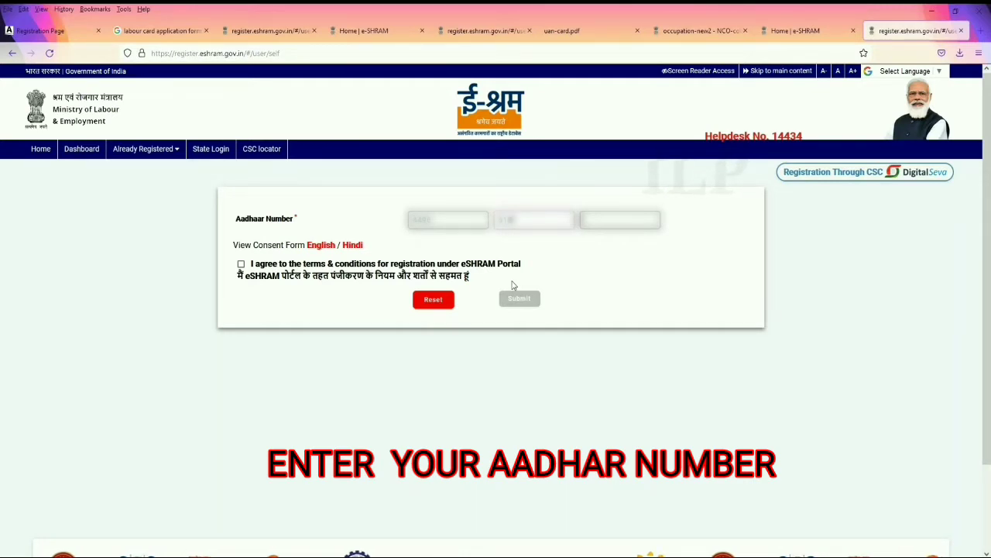
text(00)
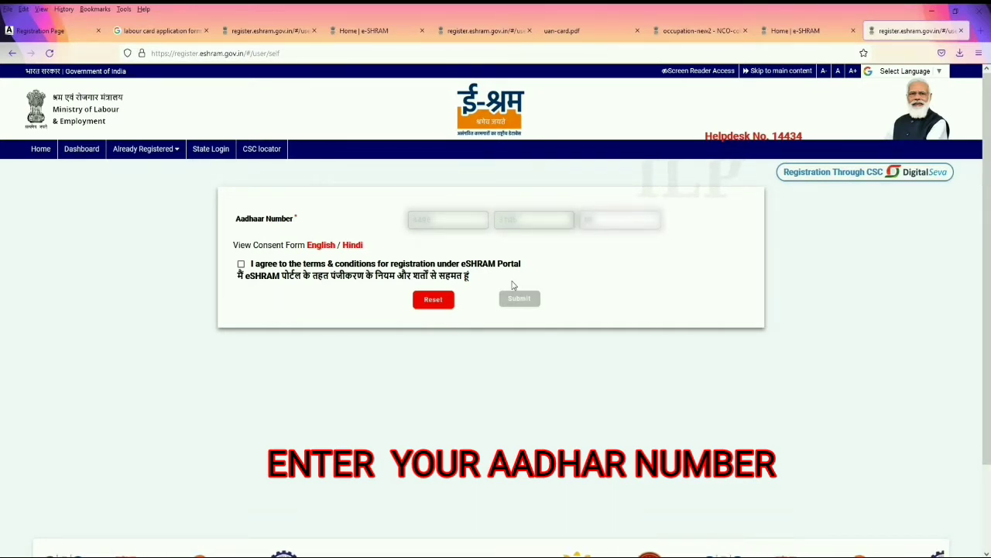
click(511, 282)
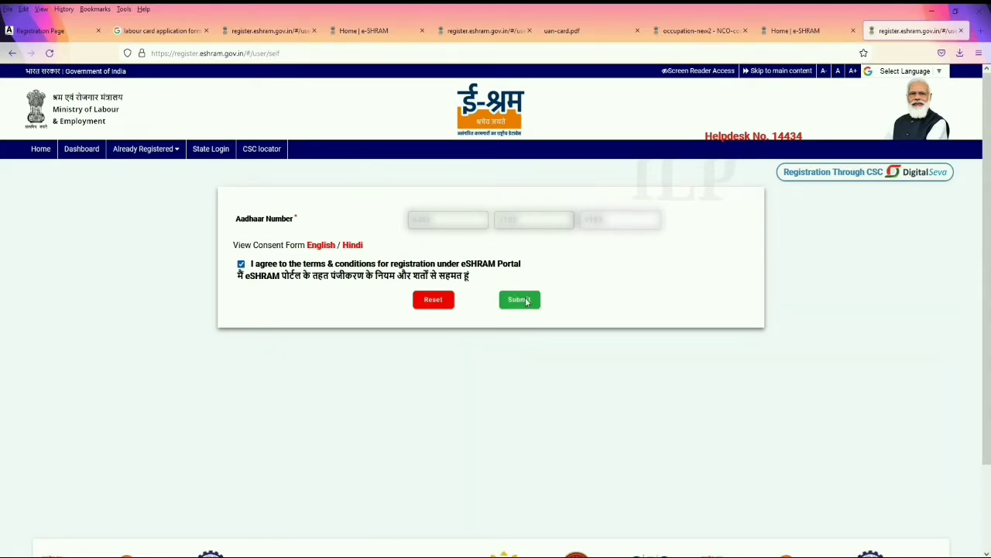
click(525, 300)
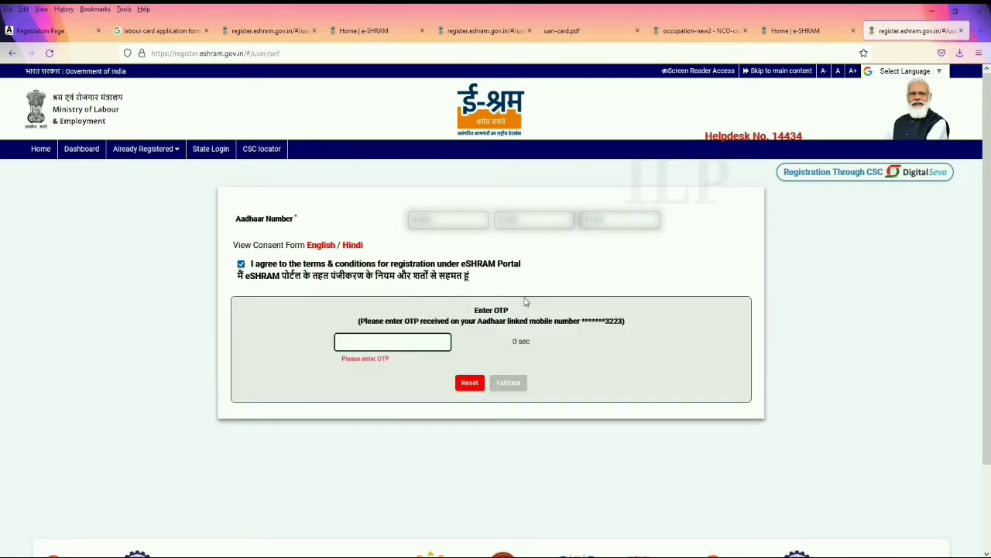
Validate the Aadhaar OTP and continue from the Aadhaar details to the other registration details
click(426, 346)
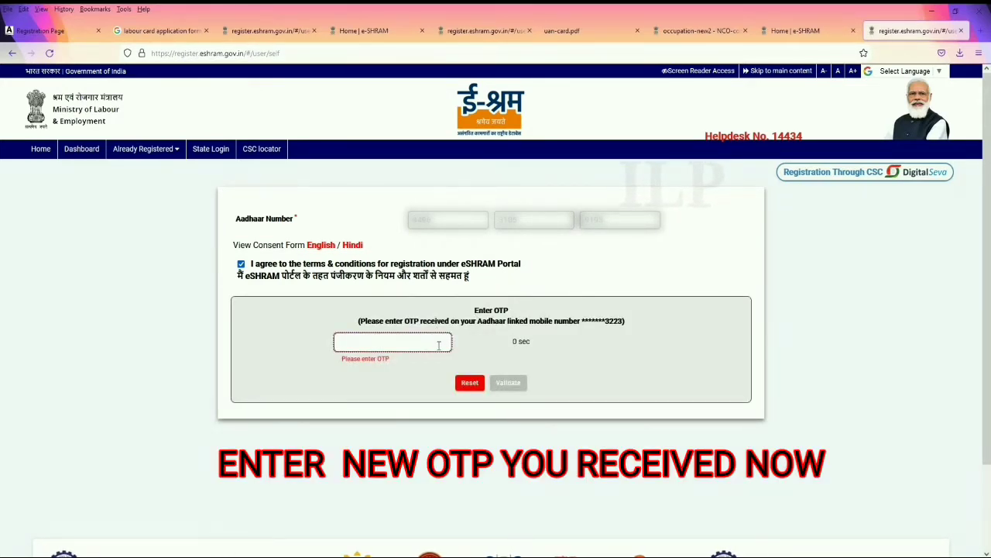
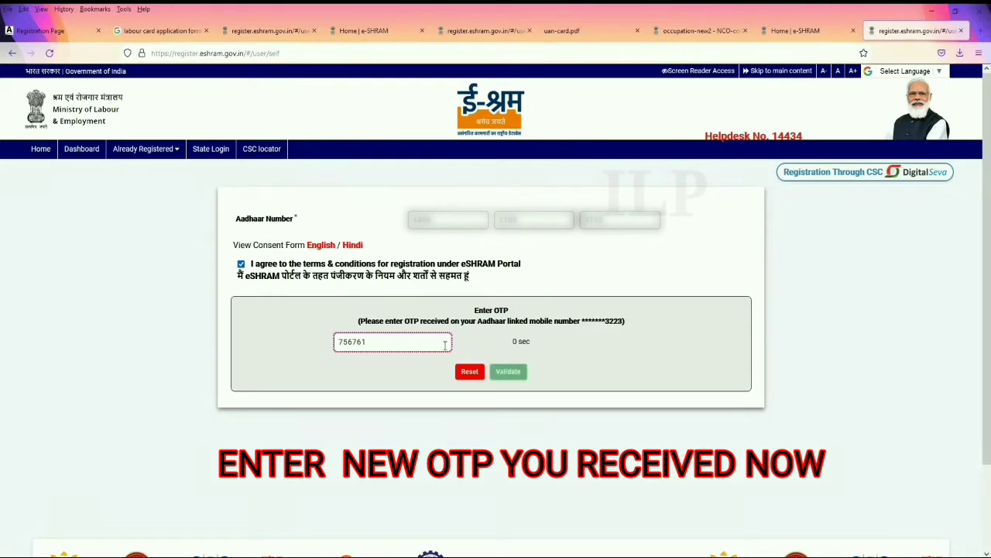
click(509, 372)
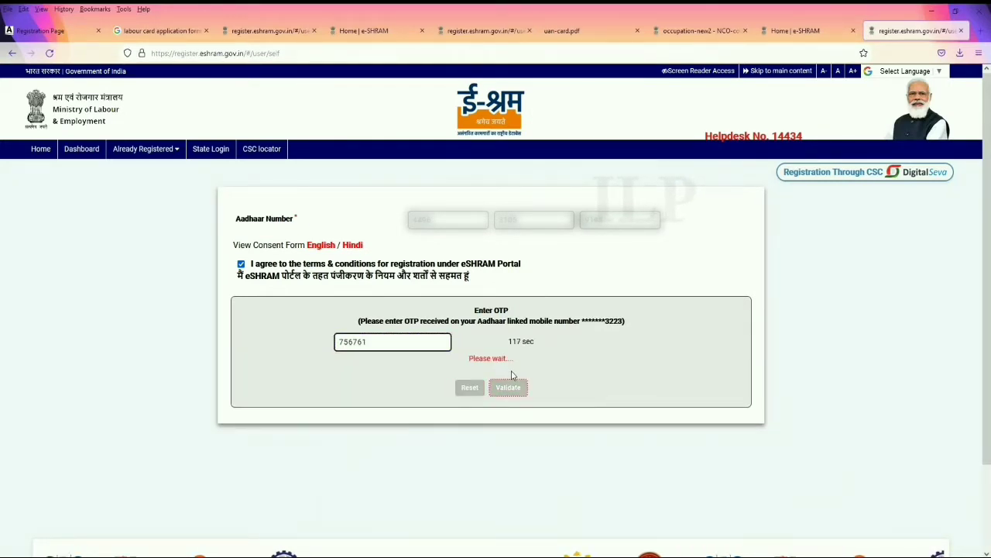
scroll(515, 368, down, 1)
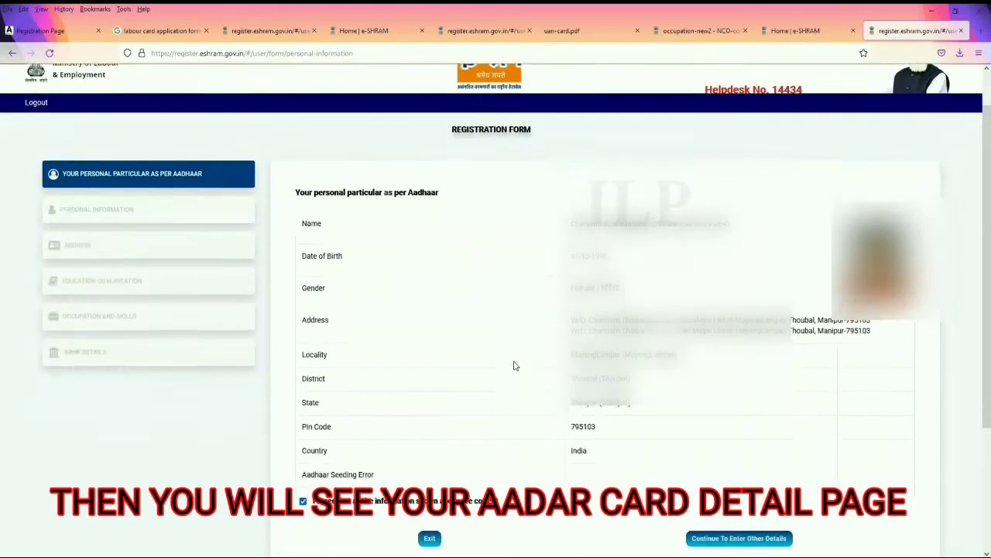
scroll(515, 365, down, 3)
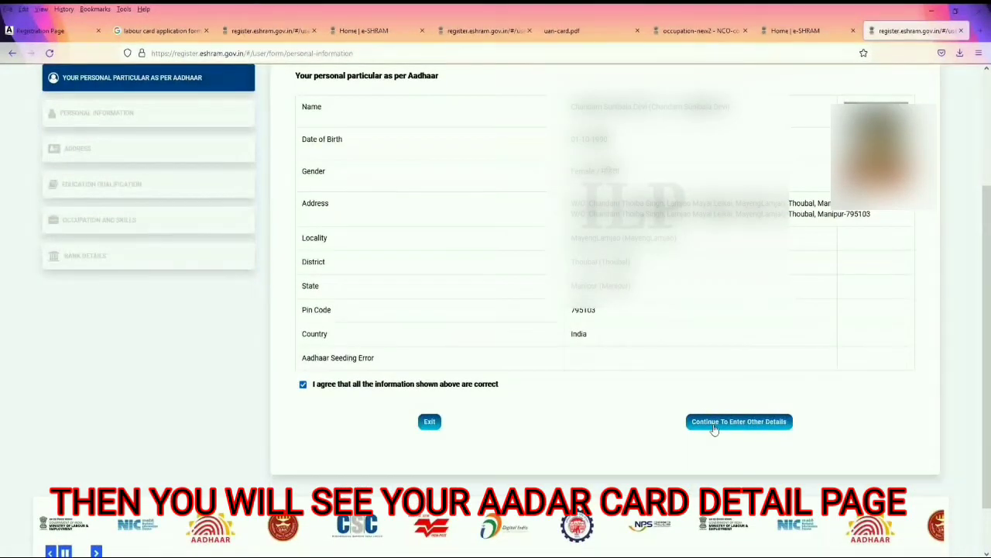
click(714, 428)
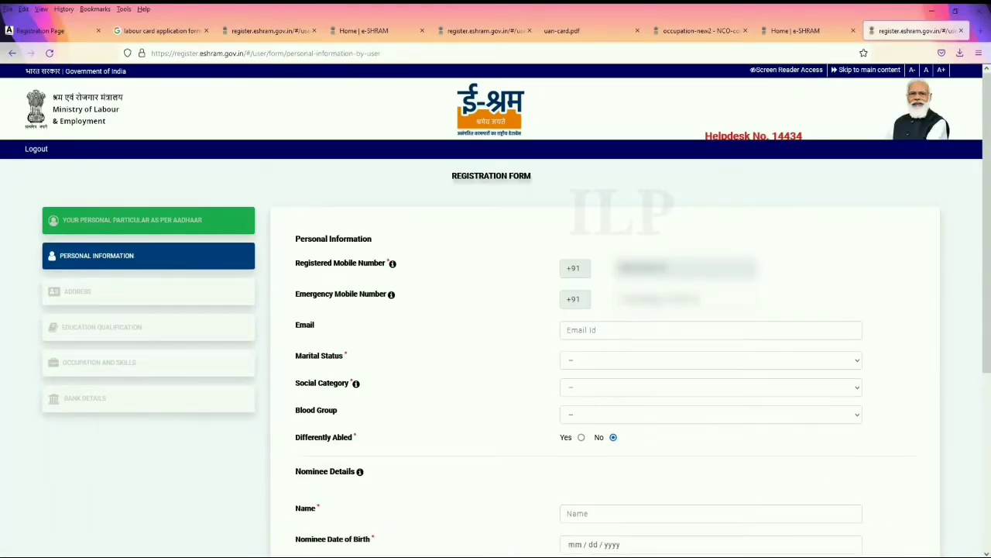
Fill in the contact e-mail address on the Personal Information form
click(687, 303)
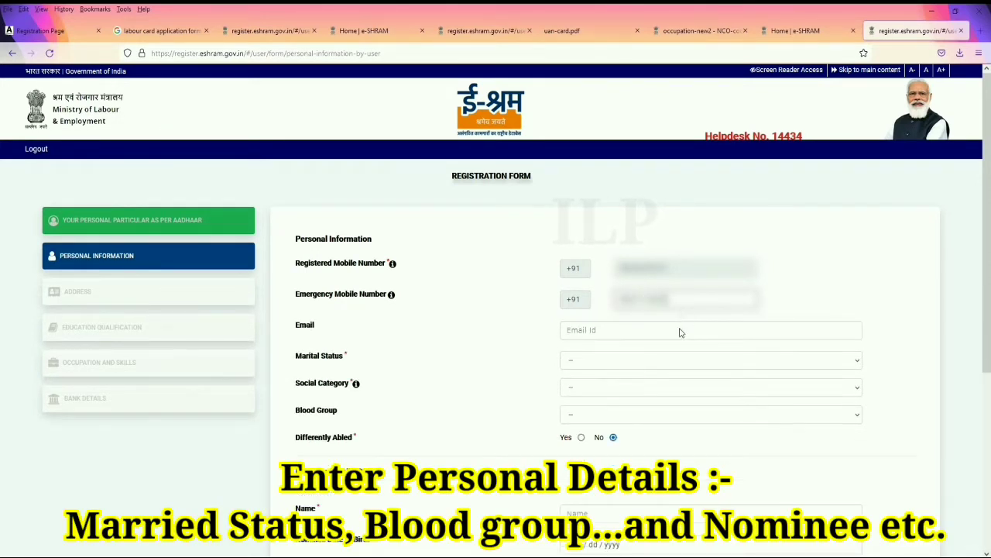
click(679, 330)
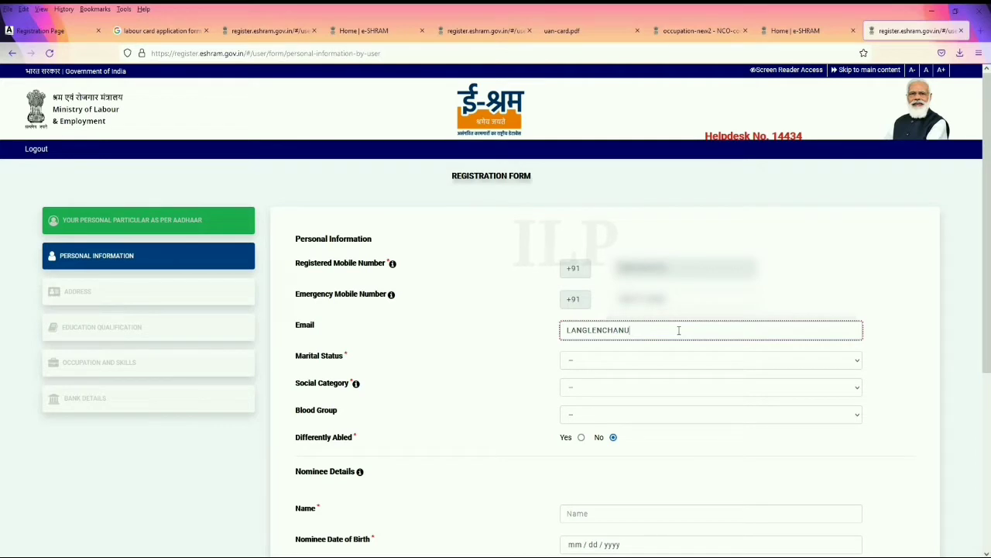
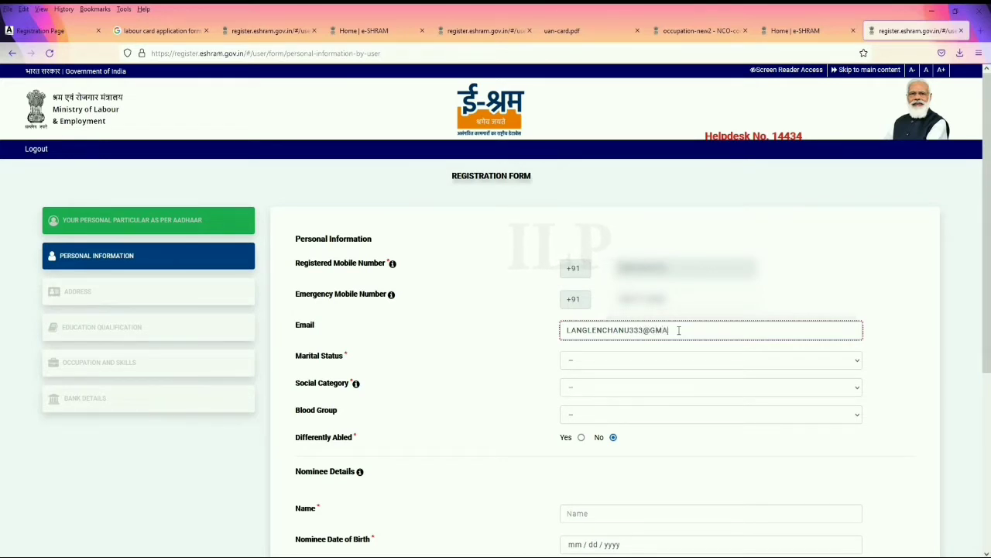
Set marital status to Married, enter the husband's name, and choose General social category
click(653, 361)
click(640, 405)
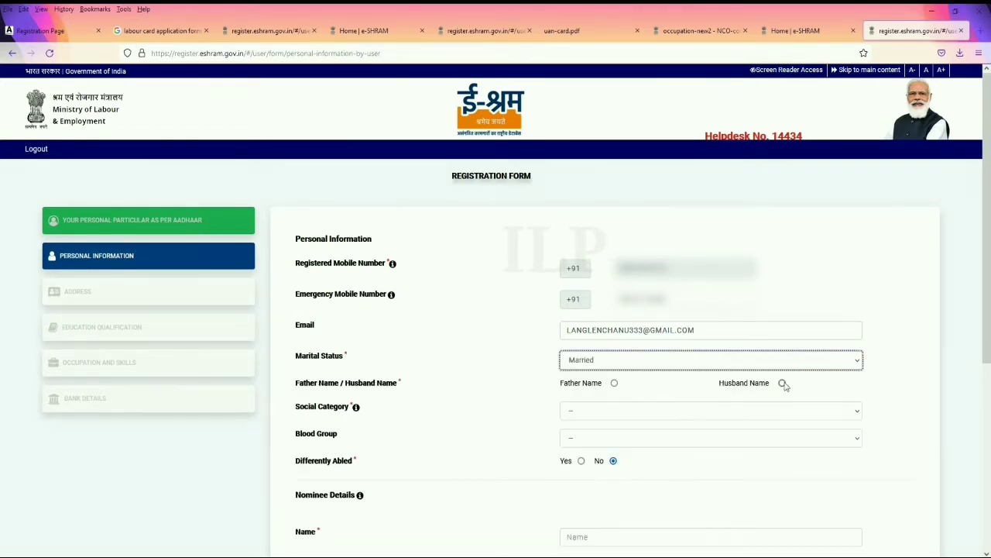
click(782, 383)
click(680, 408)
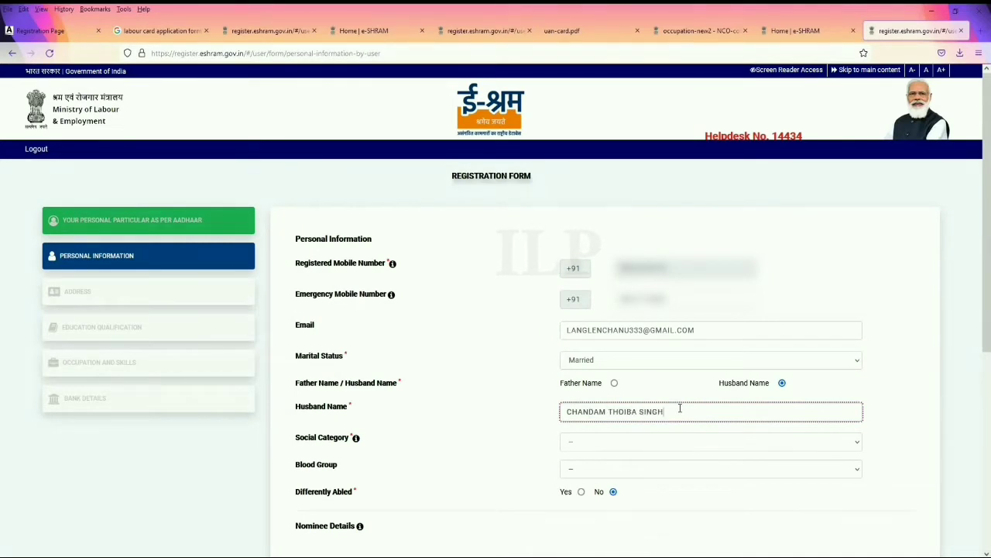
click(672, 441)
click(650, 513)
scroll(645, 370, down, 2)
Set blood group A+, enter the nominee's name and birth date 01/10/1990
click(643, 307)
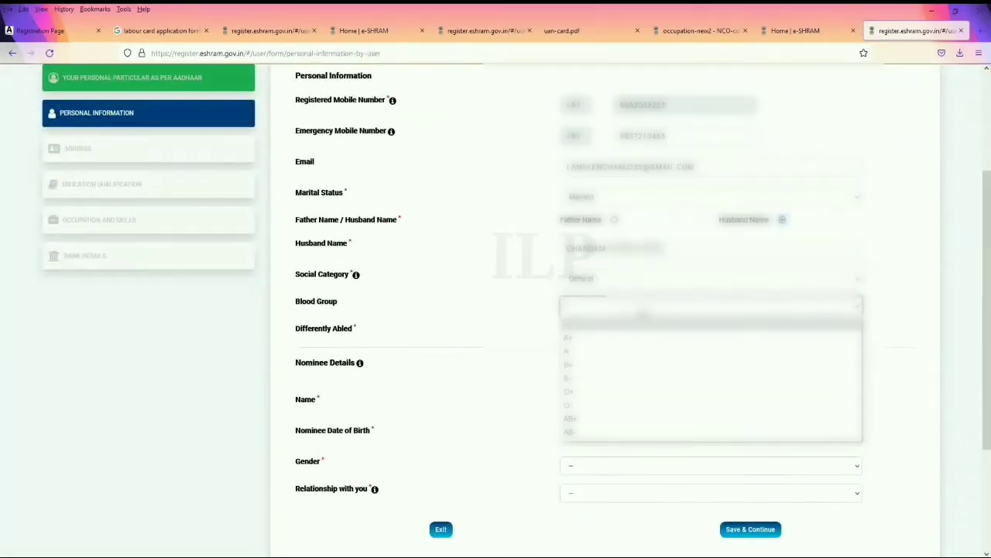
click(634, 347)
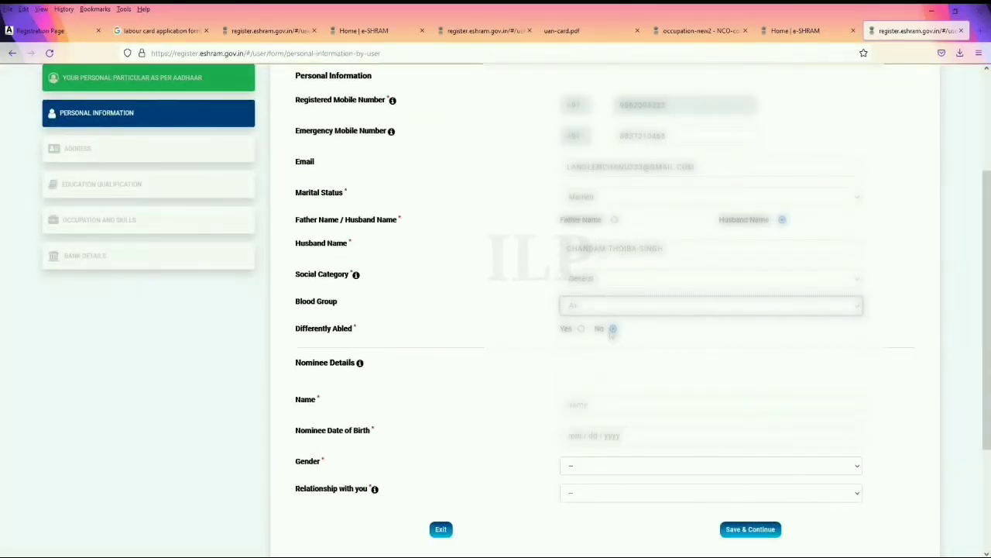
click(603, 404)
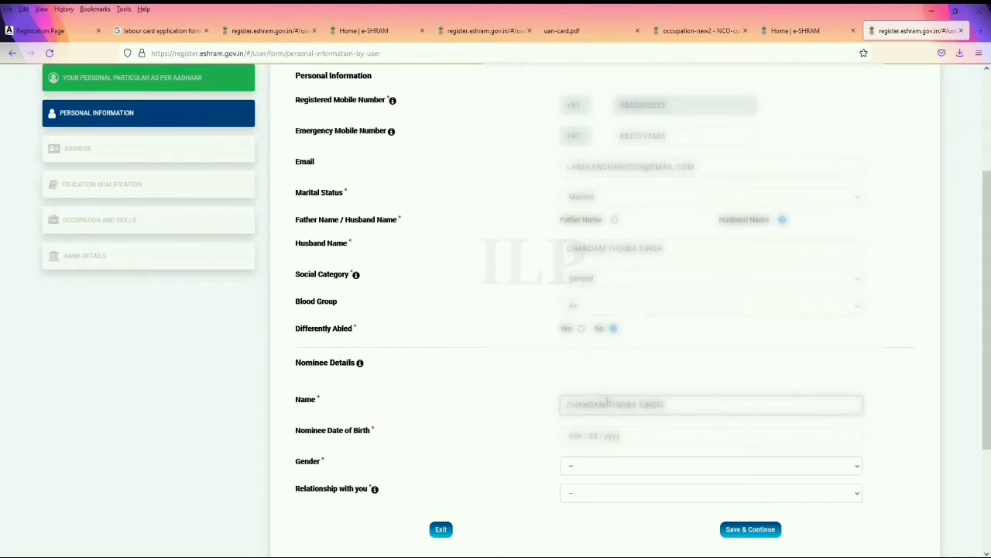
click(609, 436)
click(577, 437)
text(01 / )
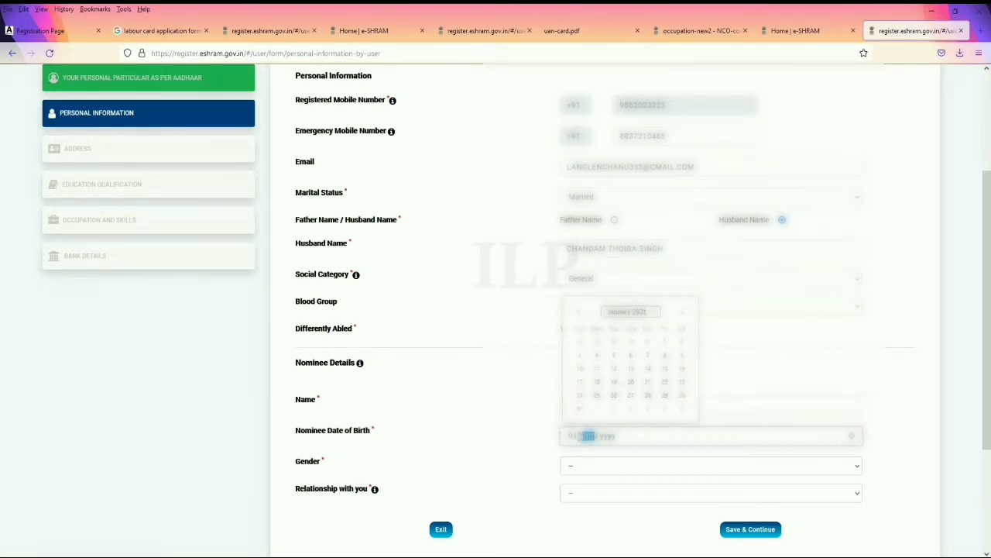
text(10 / 1990)
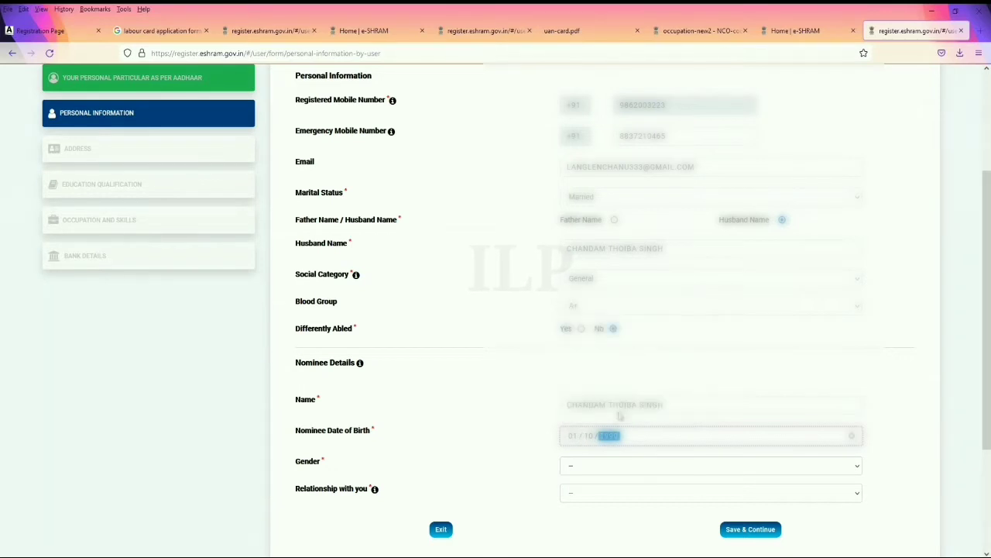
Set the nominee's gender to Female and relationship to Wife, then save personal information
click(601, 467)
click(572, 510)
click(596, 493)
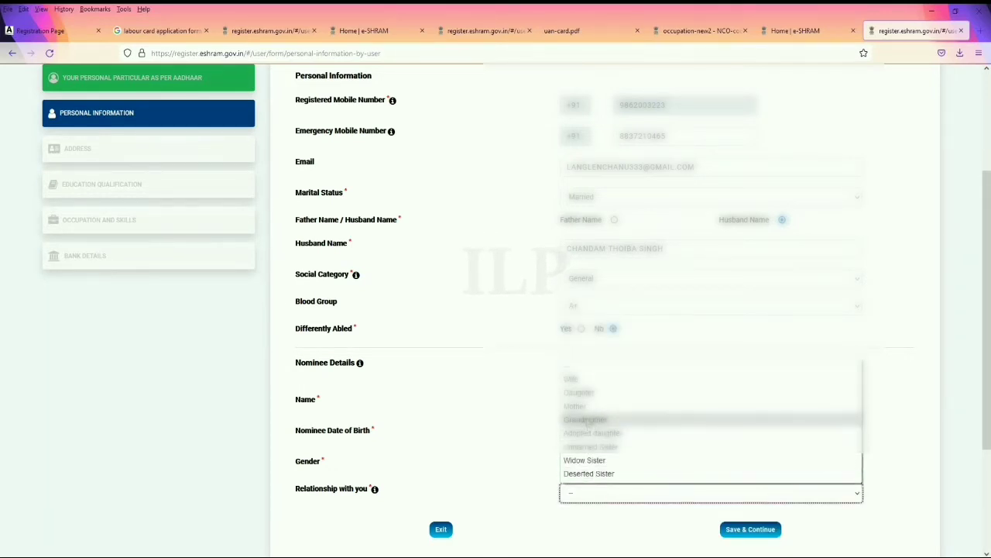
click(585, 397)
scroll(679, 472, down, 1)
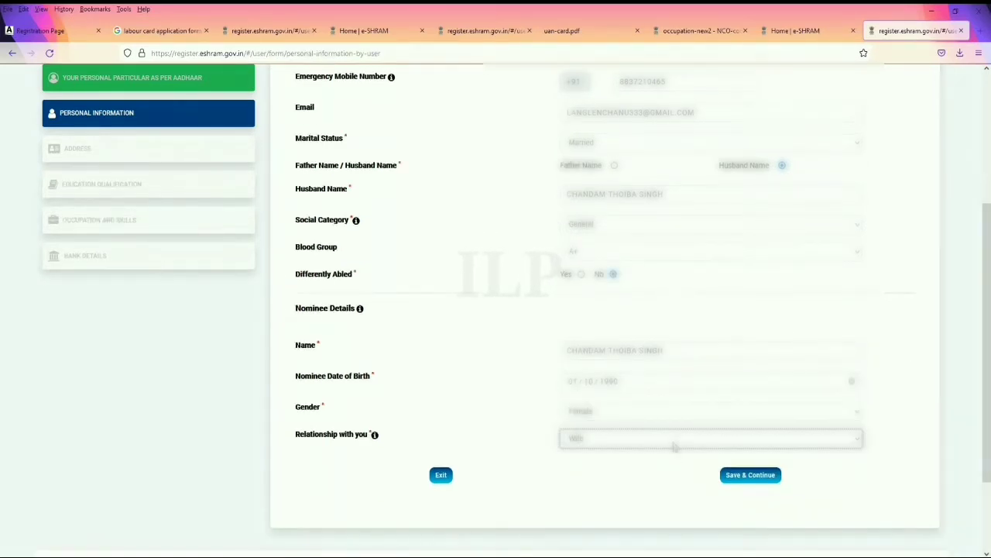
click(675, 440)
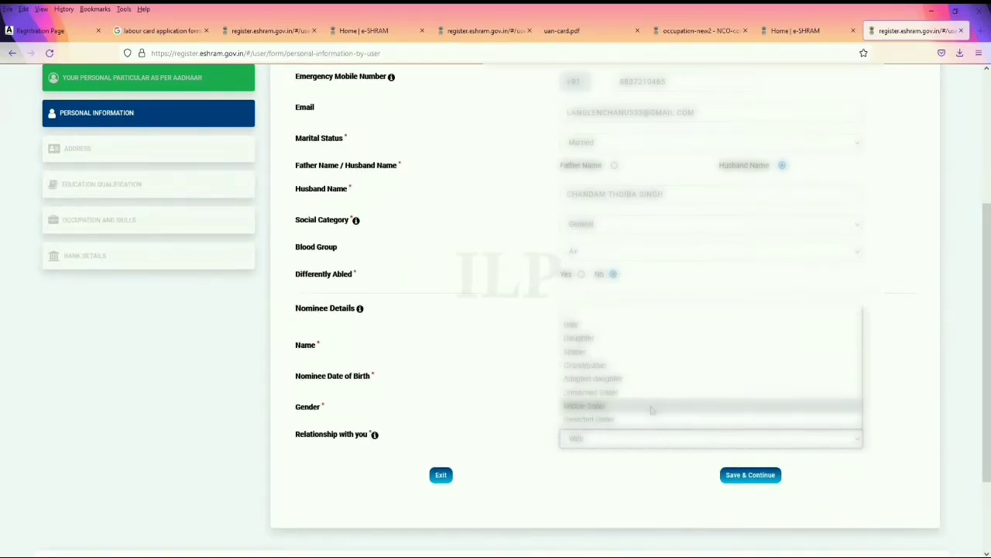
click(603, 326)
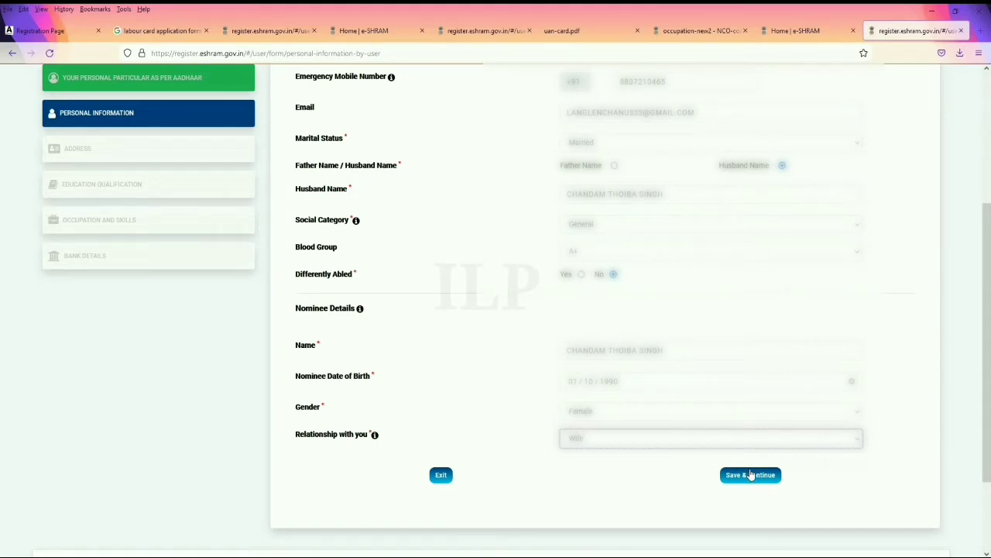
click(750, 475)
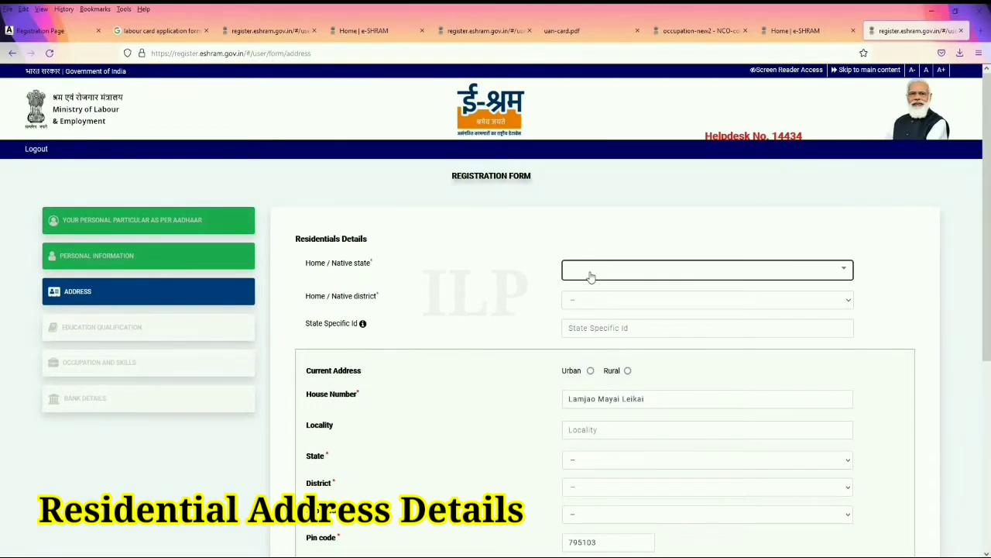
Select Manipur as the home state and Kakching as the home district
click(590, 277)
scroll(594, 279, down, 6)
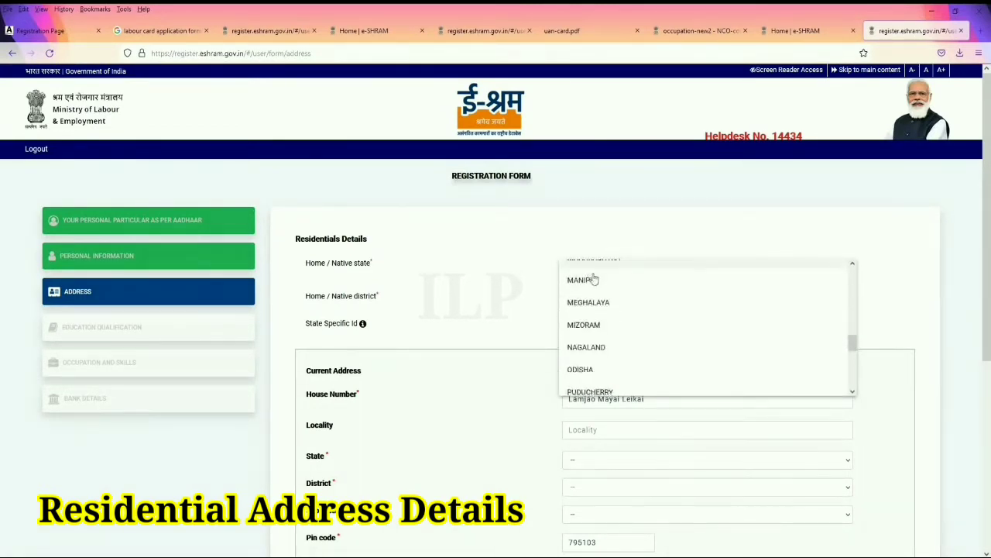
scroll(593, 279, down, 3)
scroll(597, 290, up, 3)
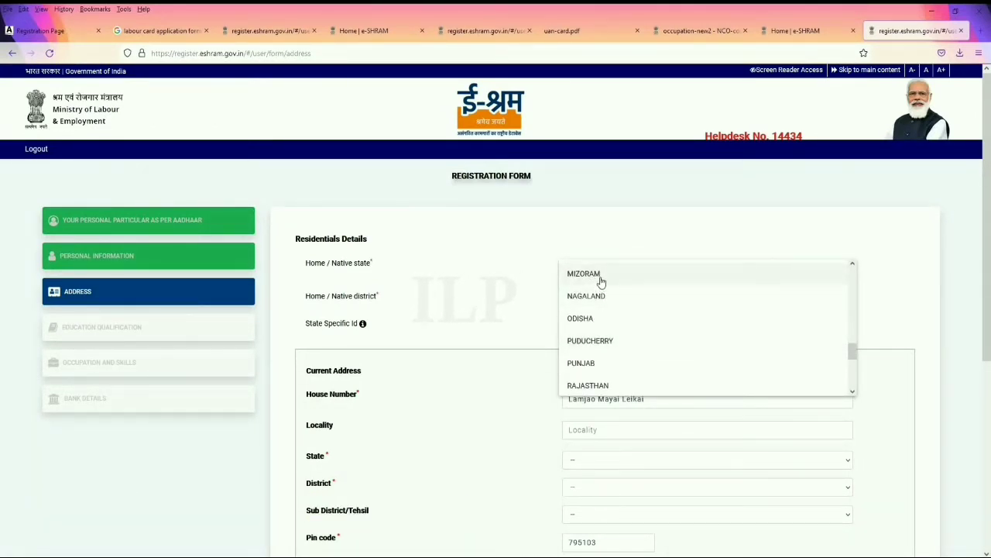
scroll(601, 282, up, 1)
click(601, 281)
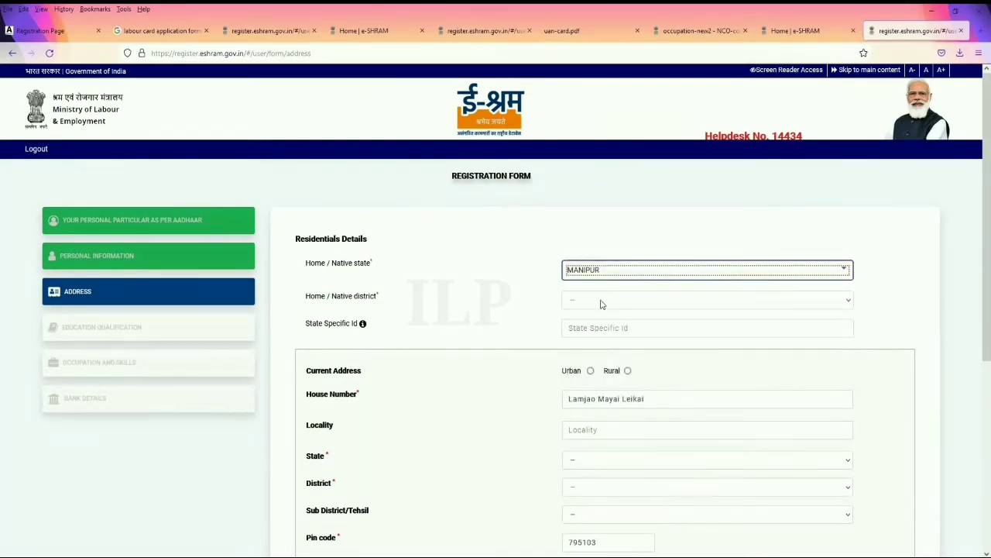
click(602, 303)
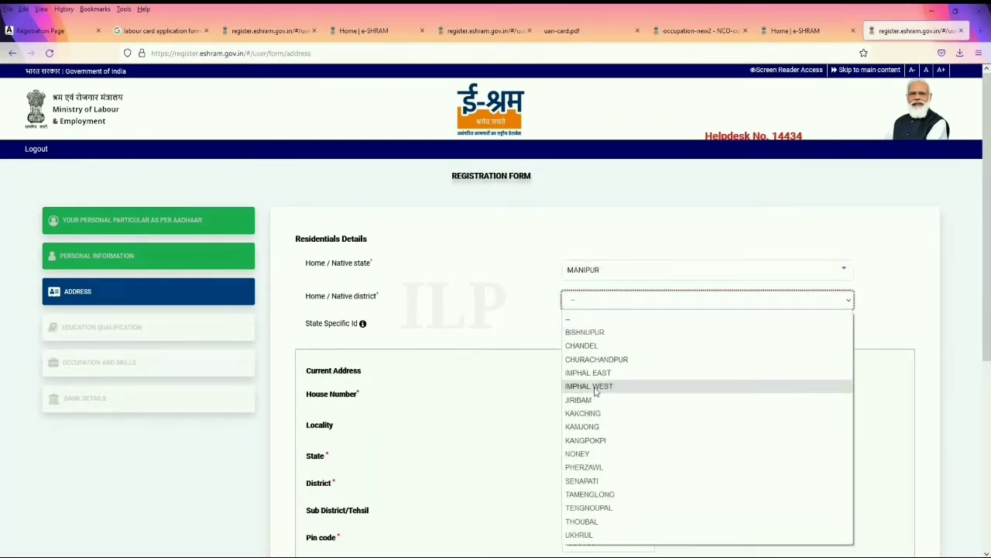
click(588, 414)
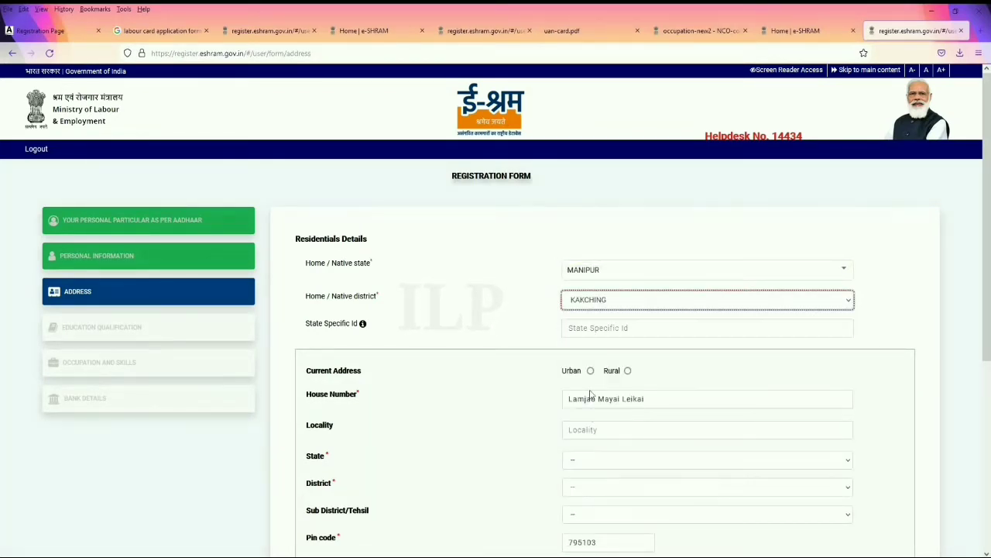
Enter the house number, set the current district, choose 10-15 years of stay, and save
click(597, 328)
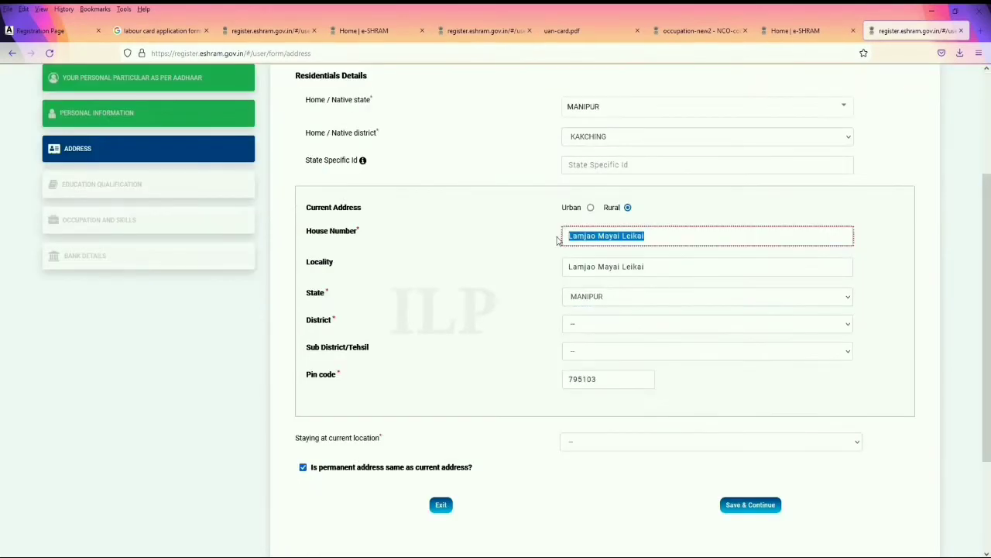
text(138)
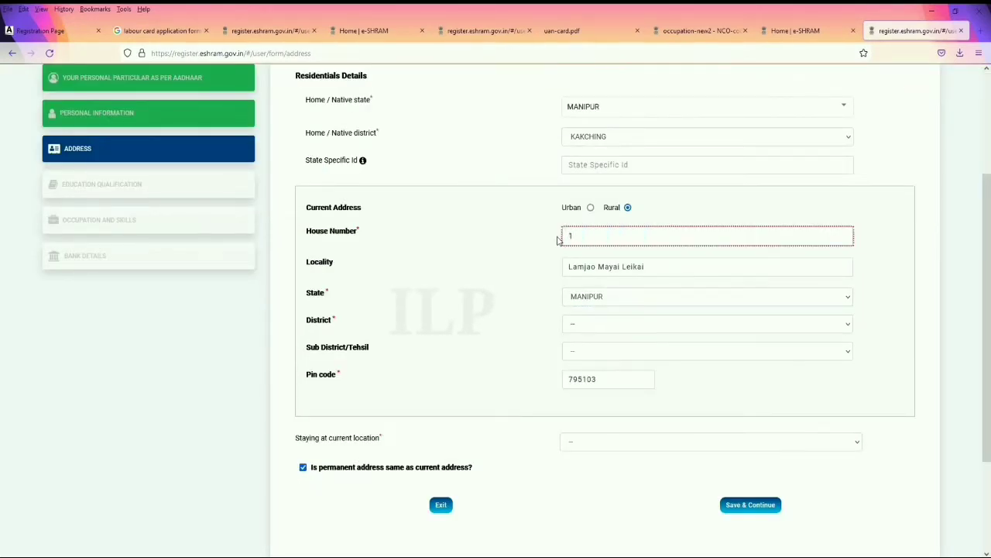
click(609, 323)
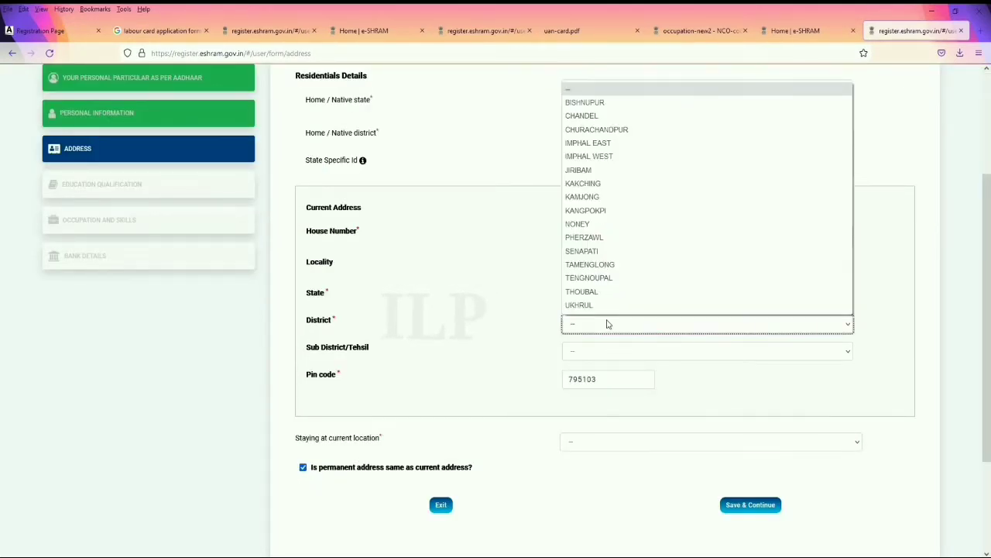
click(584, 186)
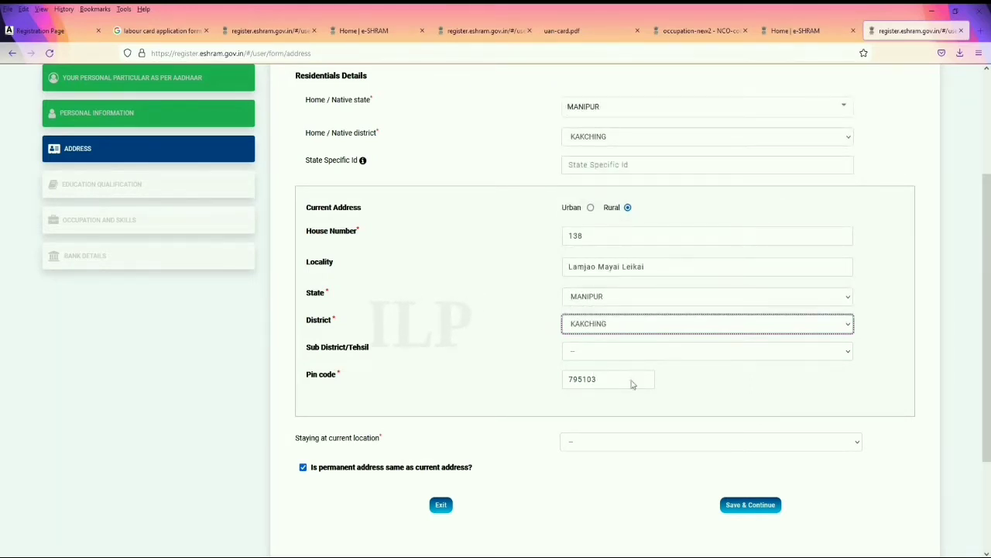
click(643, 440)
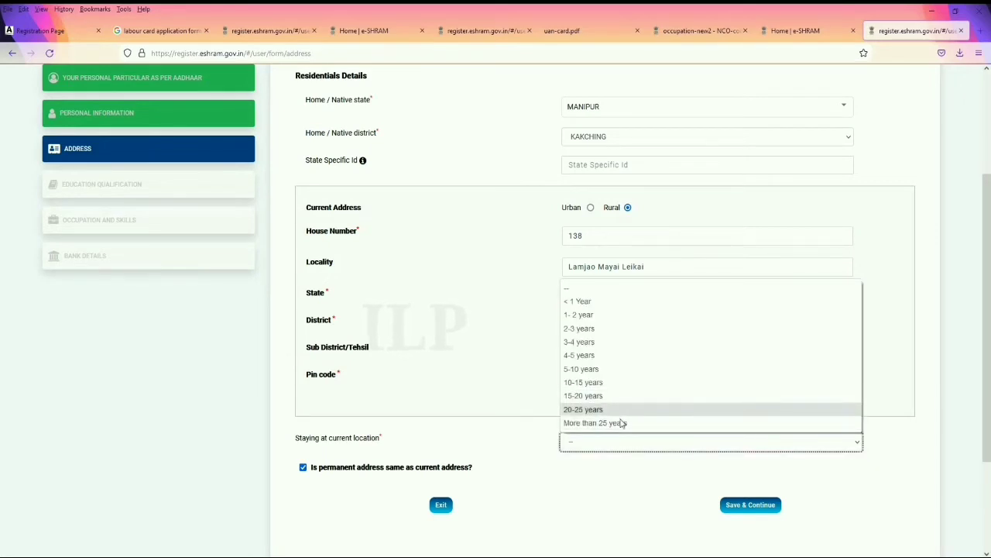
click(620, 423)
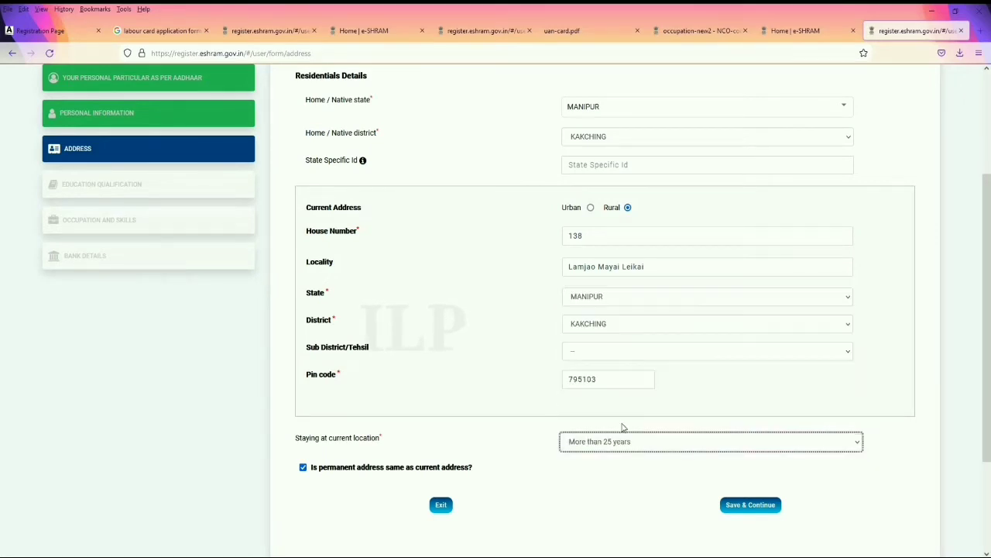
click(664, 448)
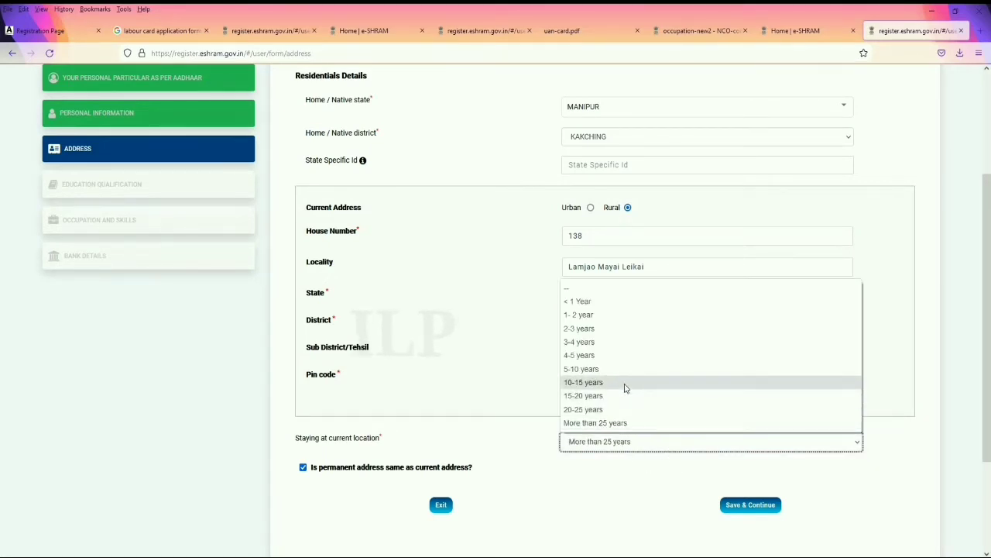
click(626, 382)
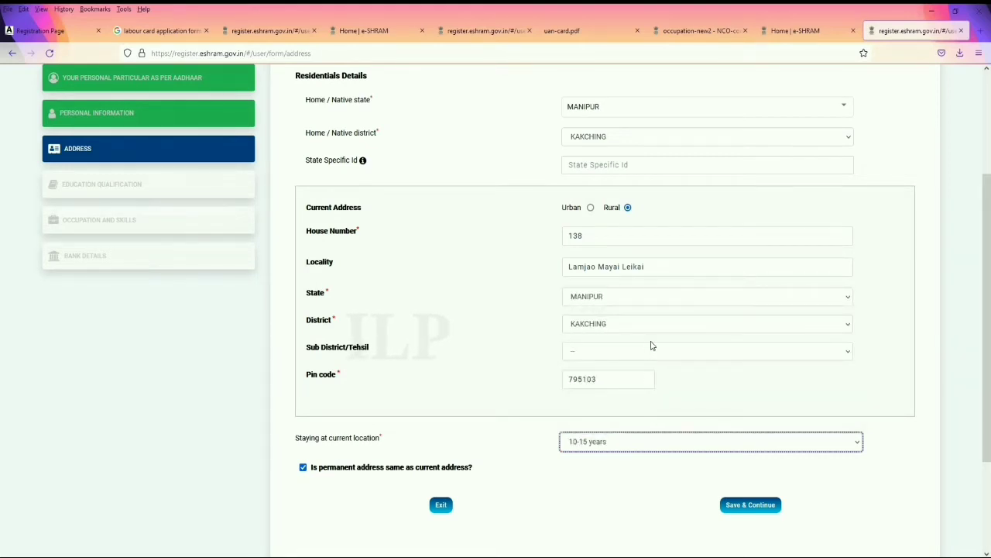
click(743, 508)
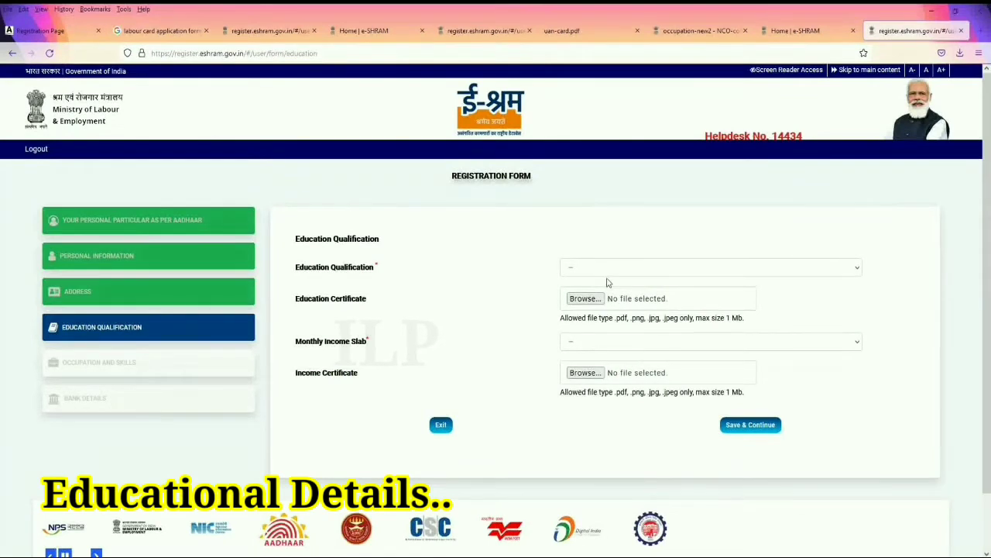
Choose Secondary education and the 10000 & Below income slab, then save the education step
click(607, 271)
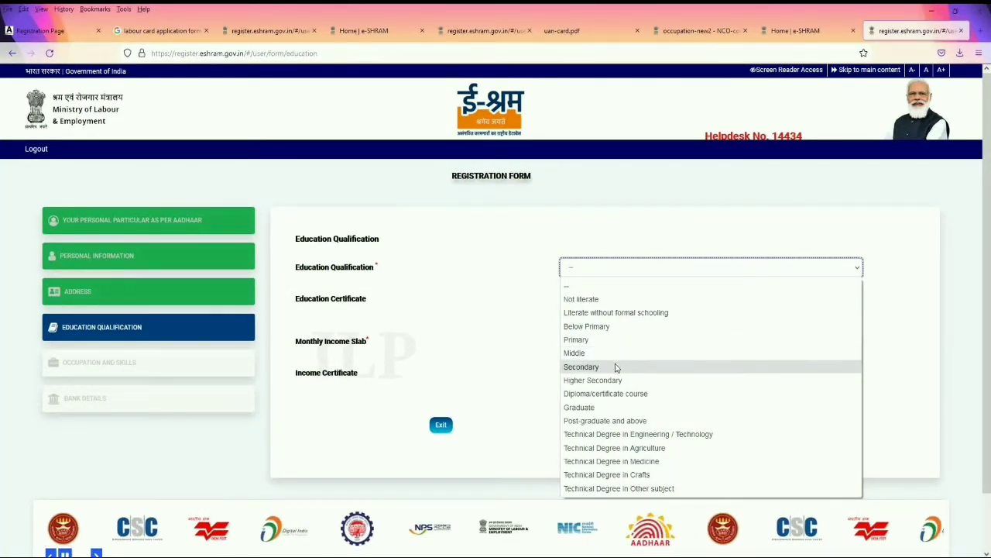
click(617, 367)
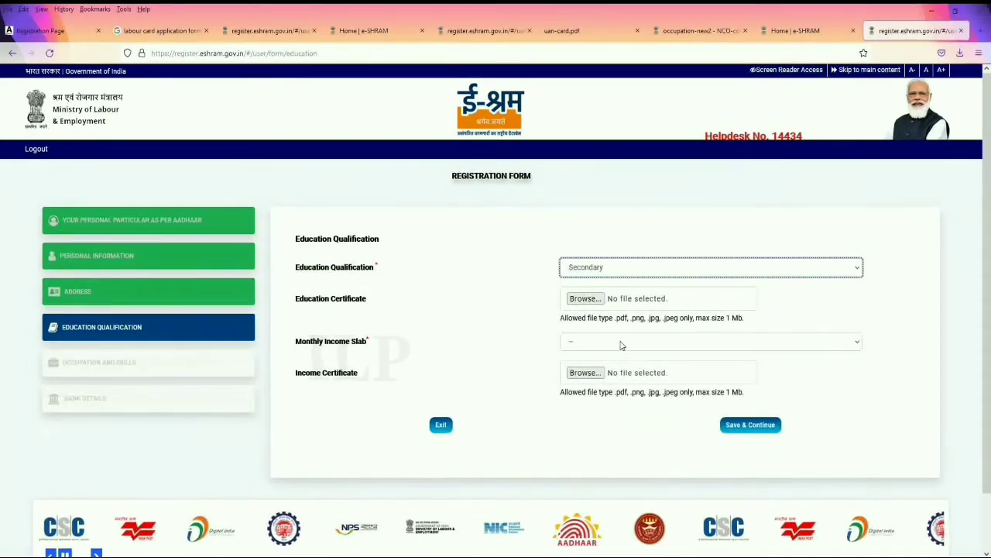
click(620, 343)
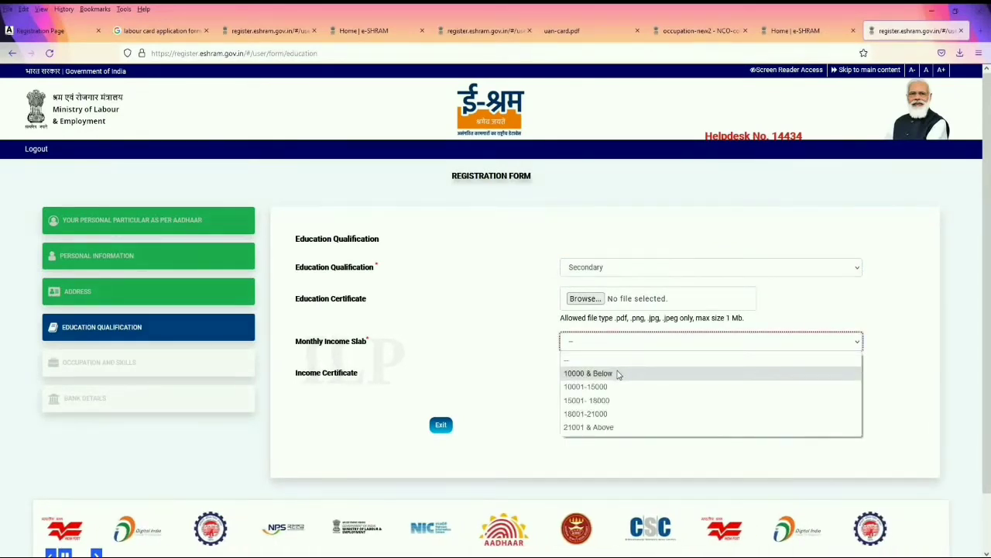
click(619, 373)
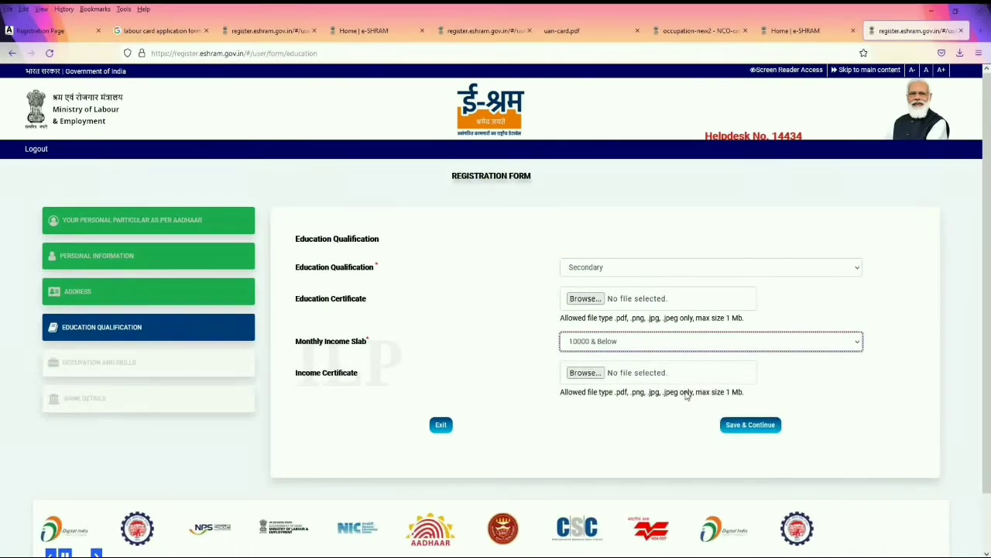
click(745, 425)
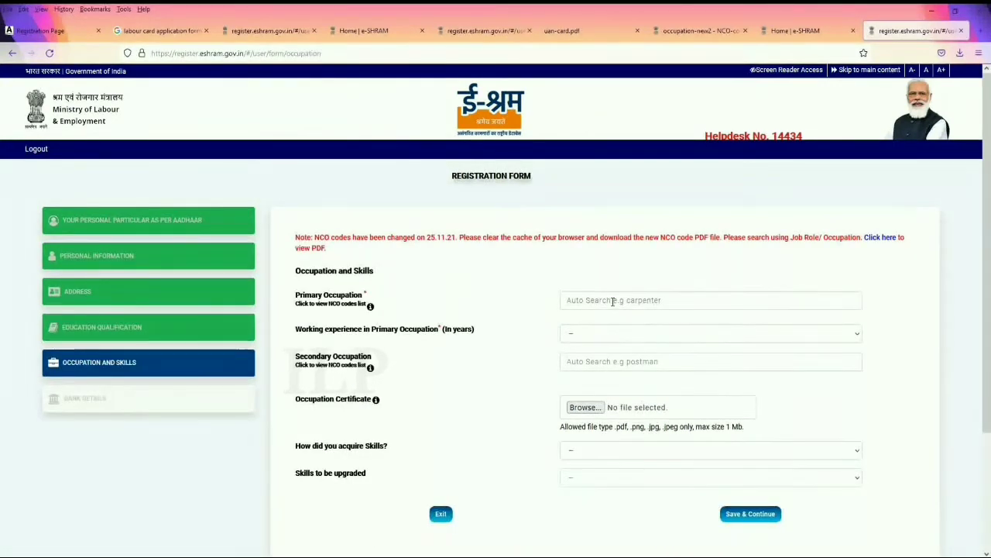
click(613, 300)
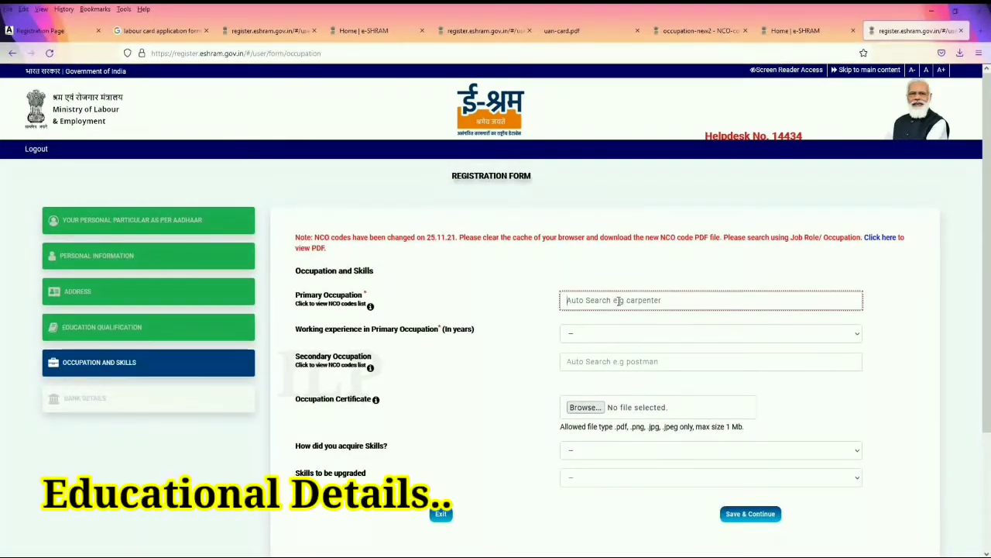
text(HOU)
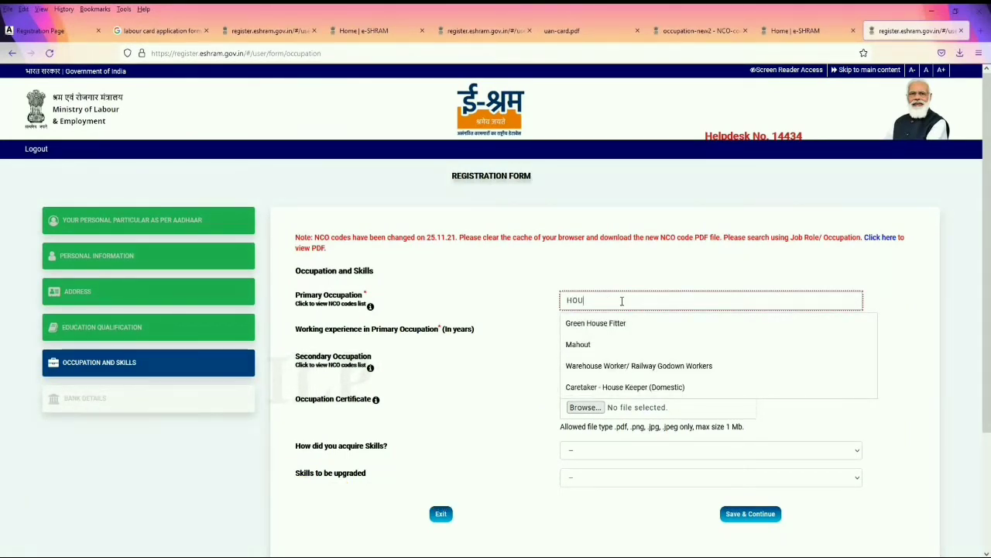
text(SE)
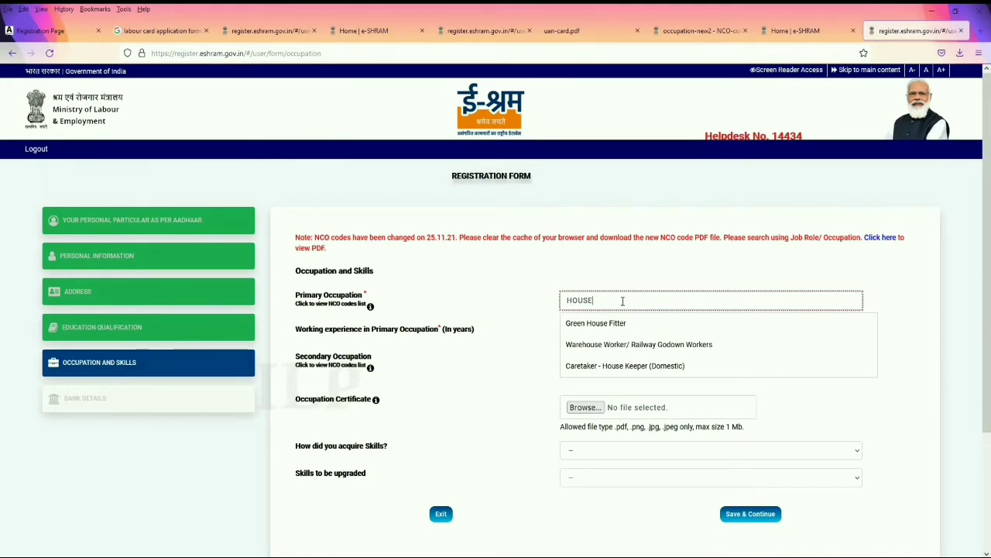
text( W)
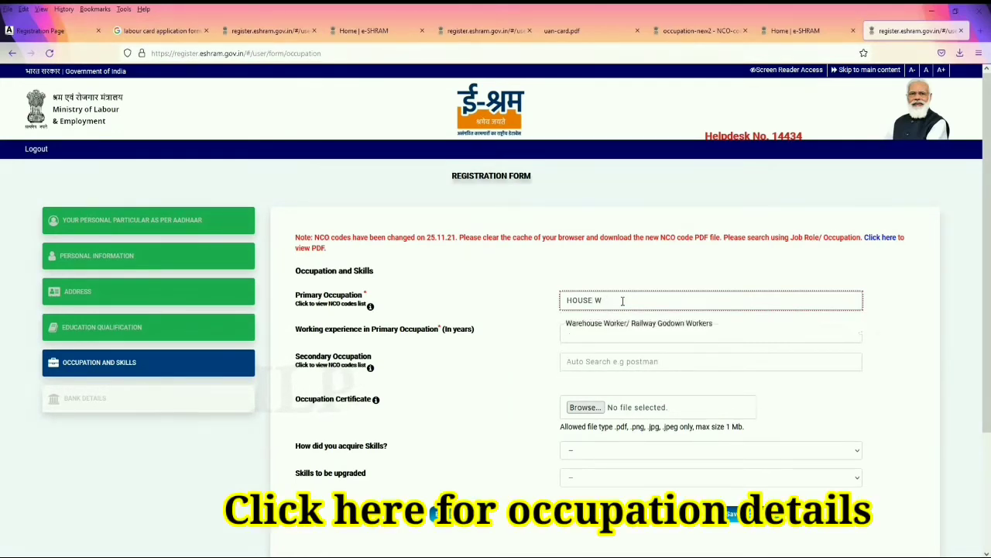
key(BackSpace)
key(BackSpace)
key(BackSpace)
key(BackSpace)
key(BackSpace)
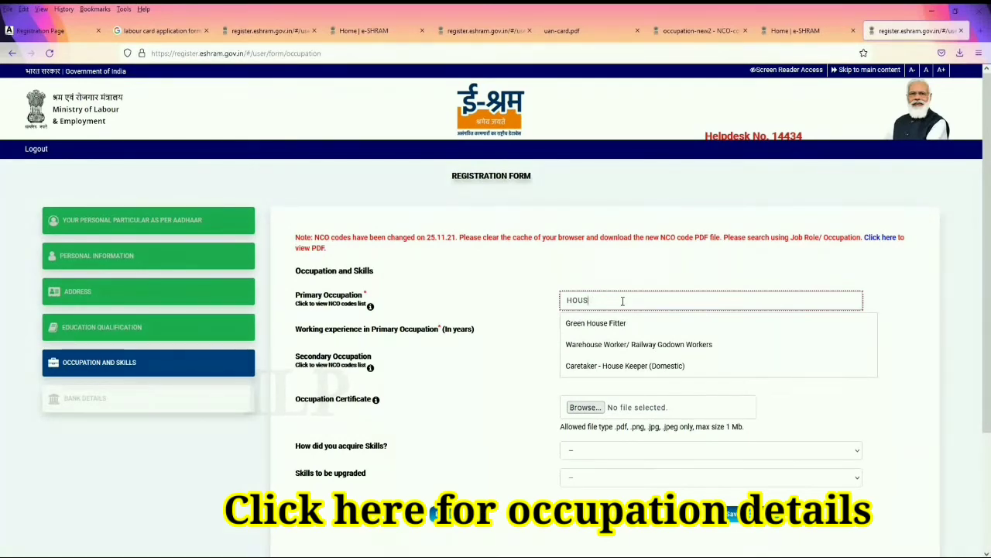
key(BackSpace)
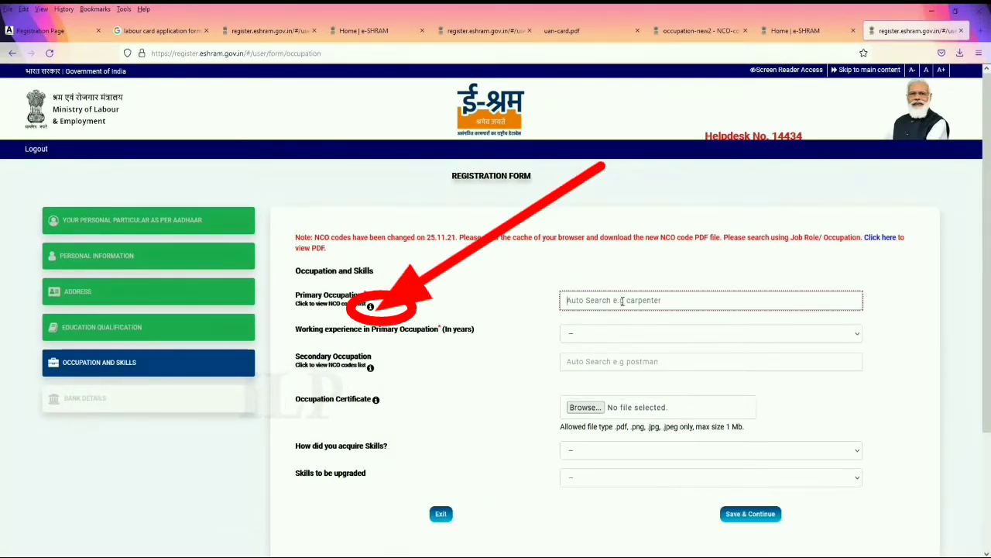
click(681, 36)
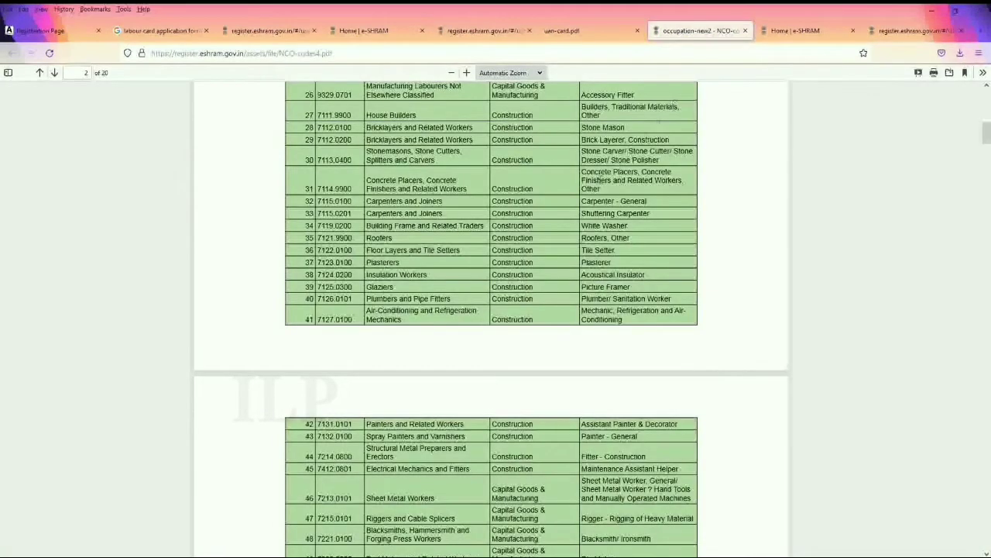
scroll(487, 258, down, 1)
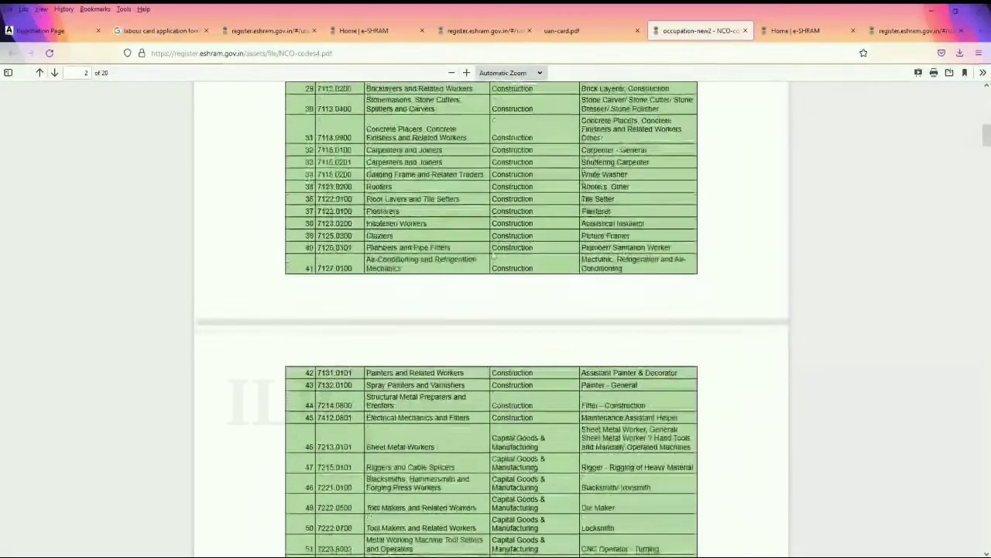
click(905, 31)
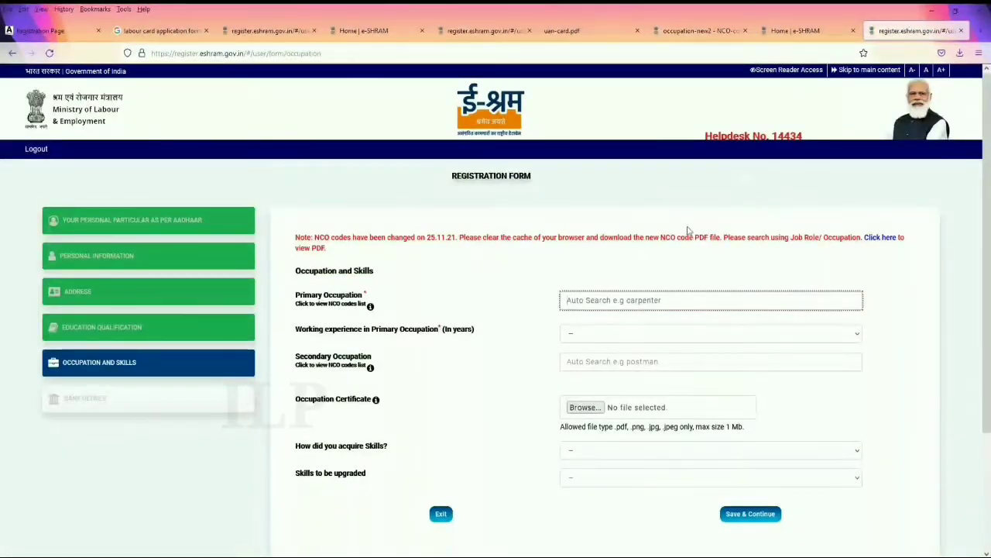
Set primary occupation to Weaver - Handloom with 10 years of work experience
text(HANL)
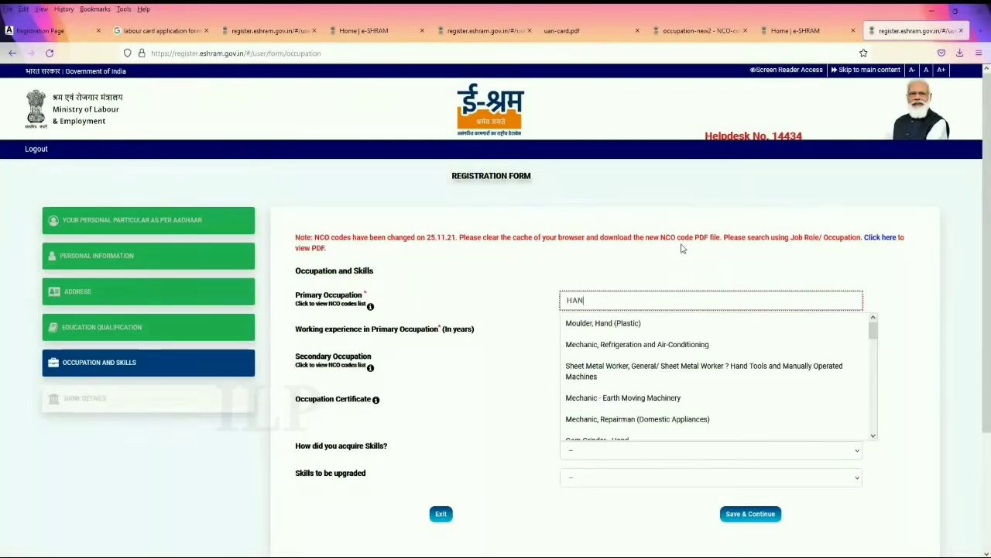
key(BackSpace)
key(BackSpace)
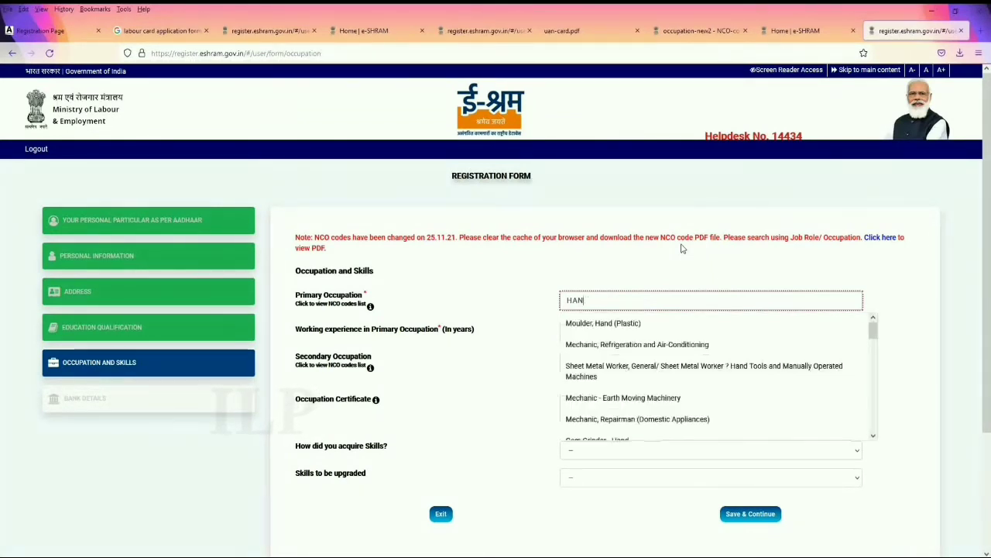
text(WEA)
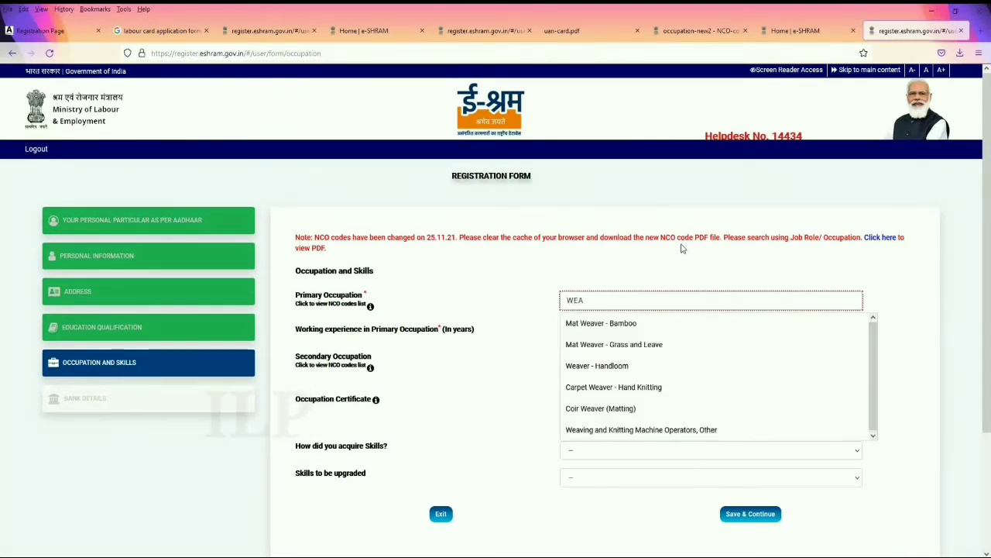
text(V)
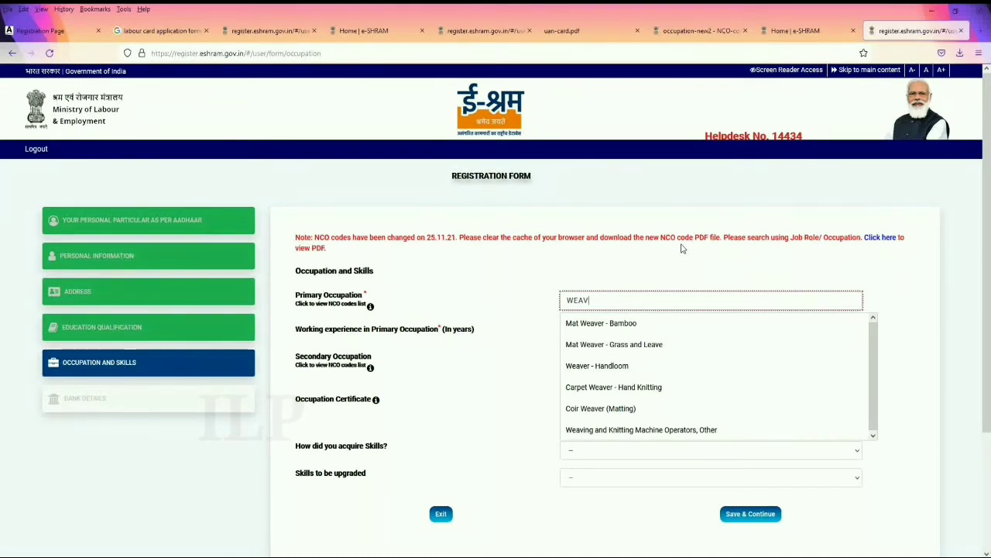
click(608, 366)
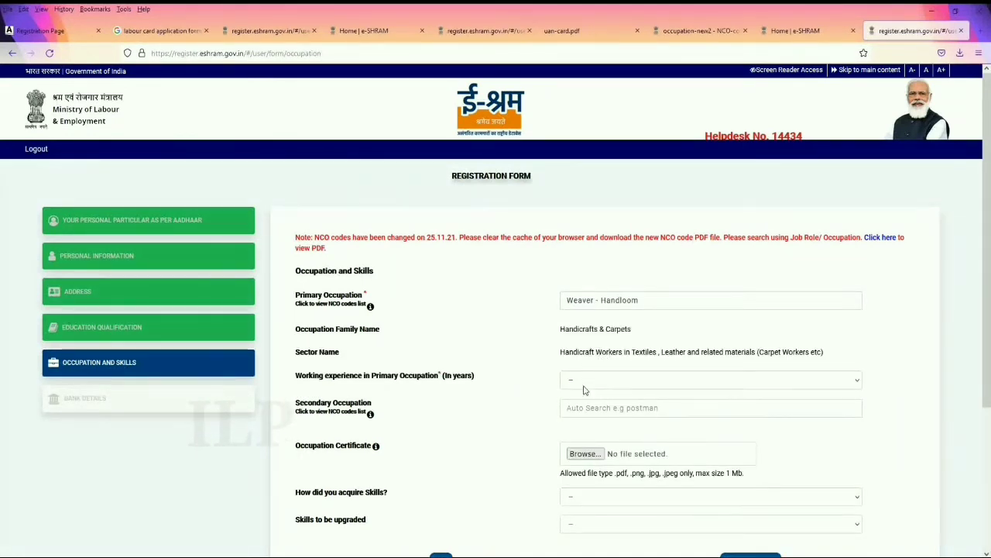
click(585, 387)
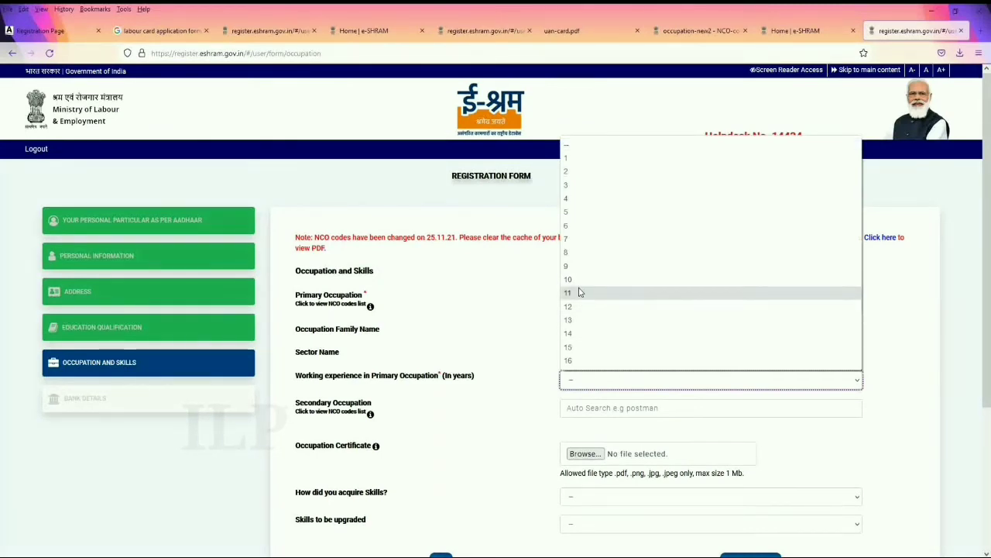
click(589, 361)
scroll(591, 388, down, 3)
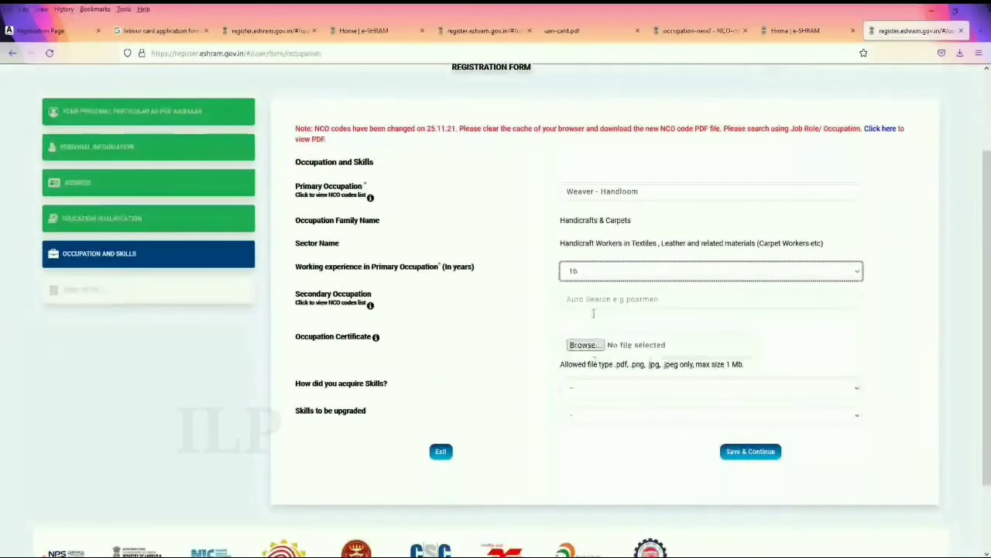
click(593, 276)
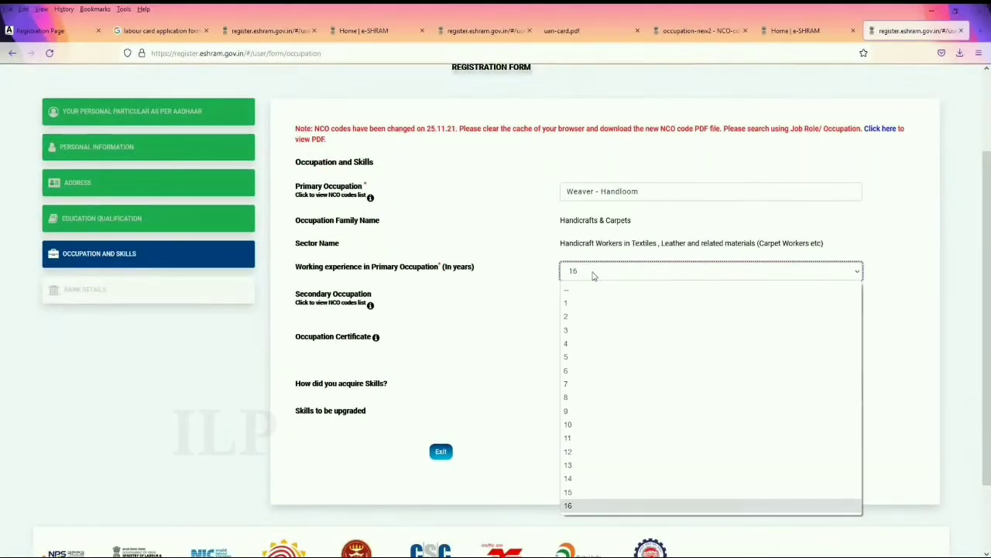
click(591, 425)
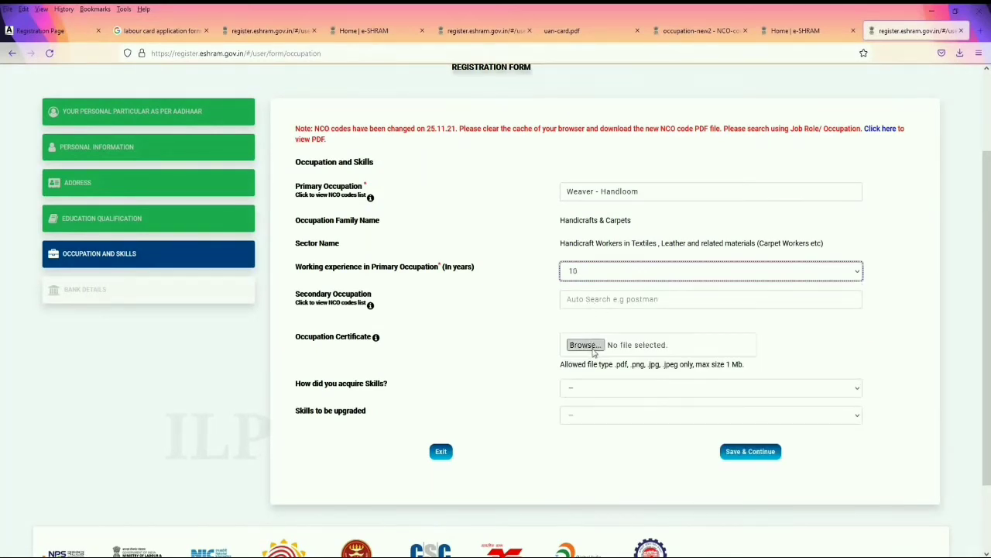
Leave the skill acquisition and skill upgrade choices blank and save the occupation details
click(619, 390)
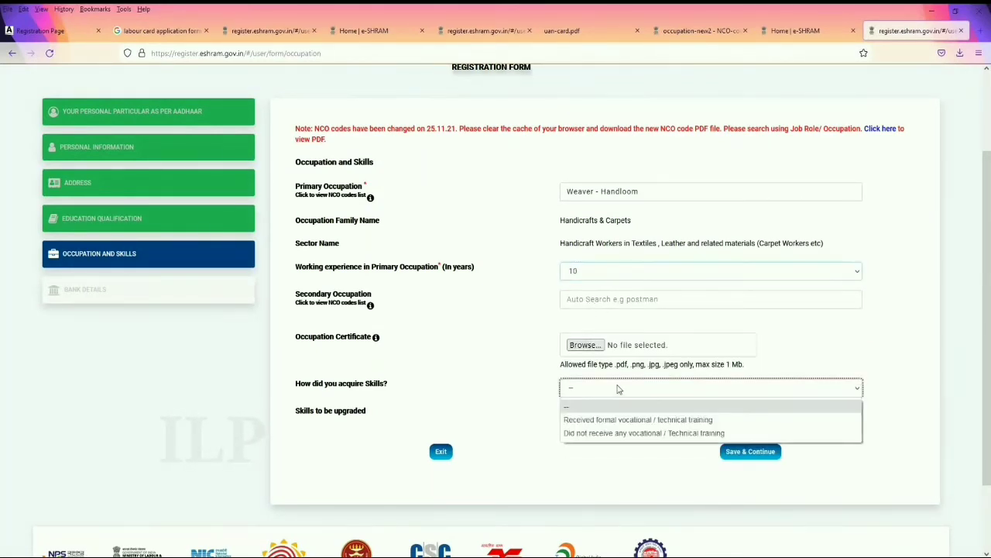
click(619, 390)
click(620, 390)
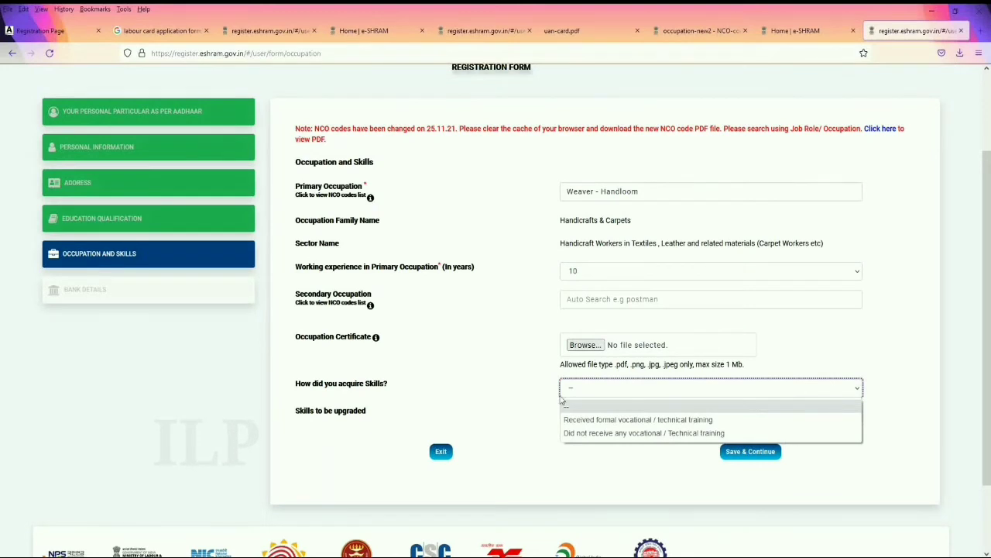
click(525, 411)
click(581, 412)
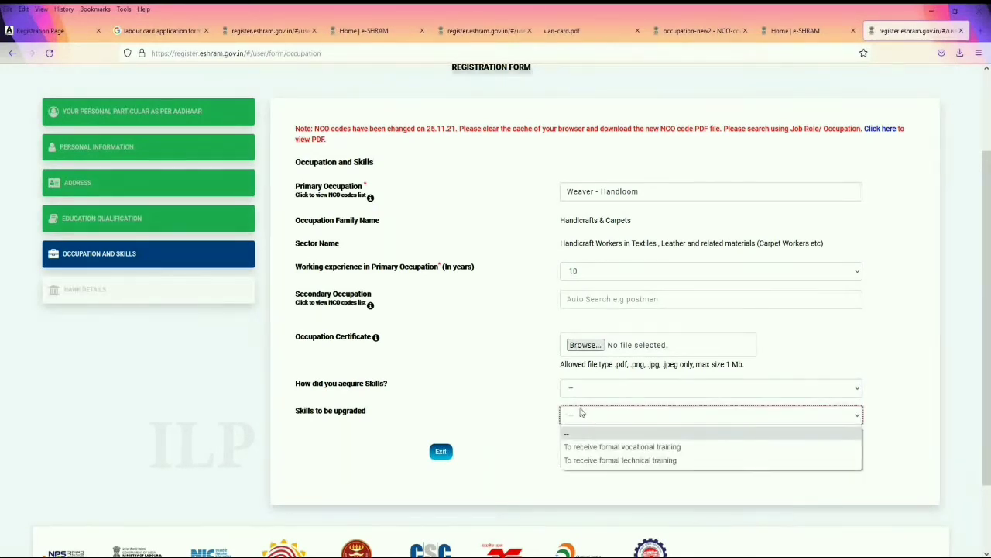
click(532, 413)
click(730, 456)
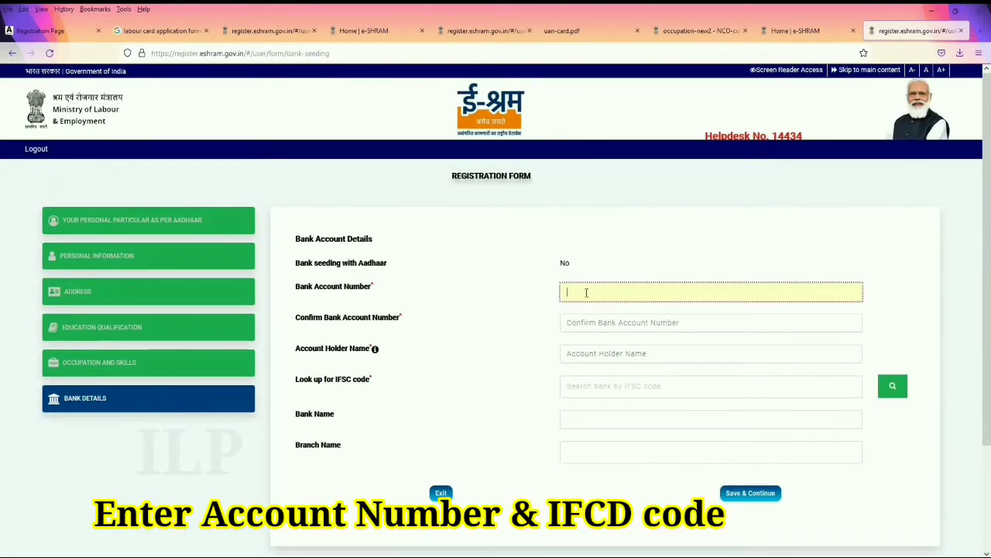
Enter and confirm the bank account number and the account holder's name
click(589, 294)
text(123)
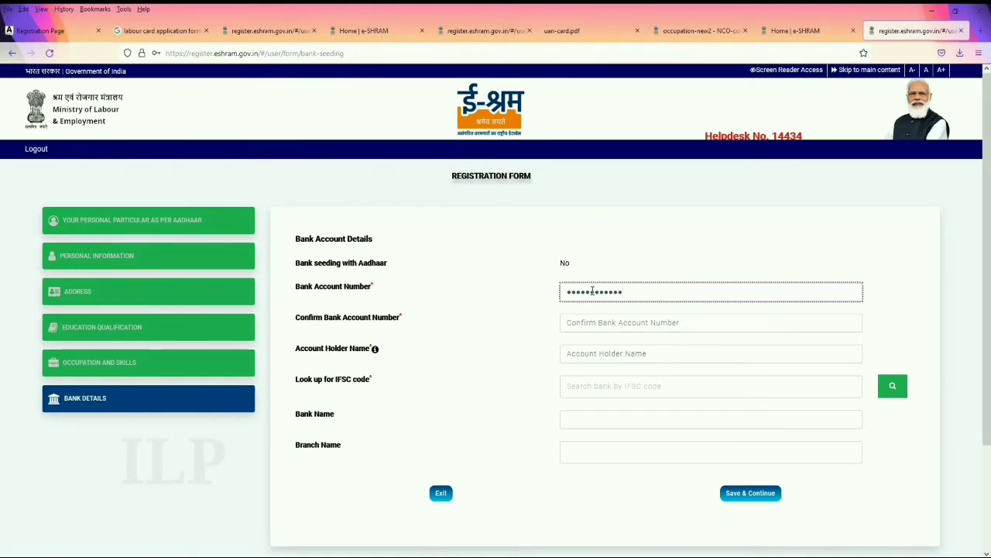
key(Tab)
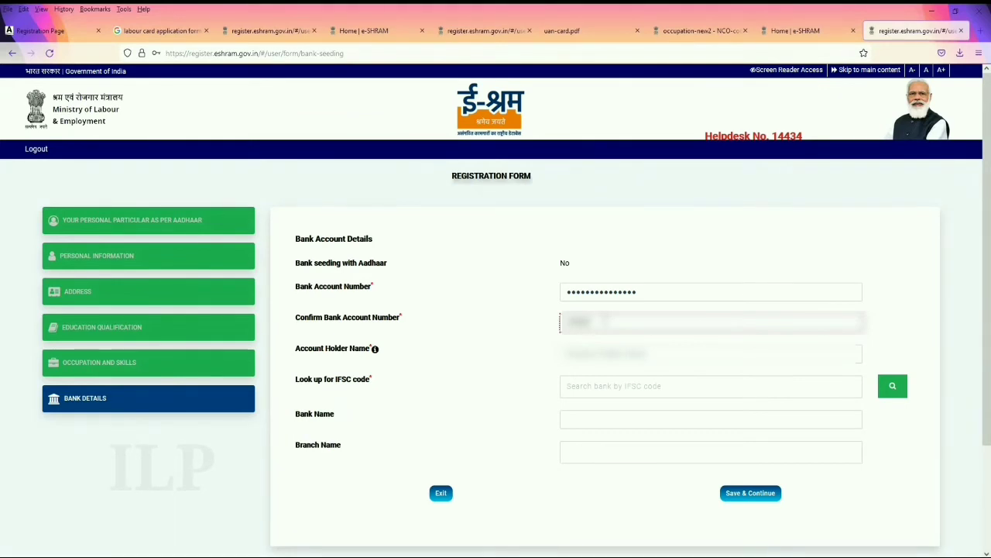
text(1234)
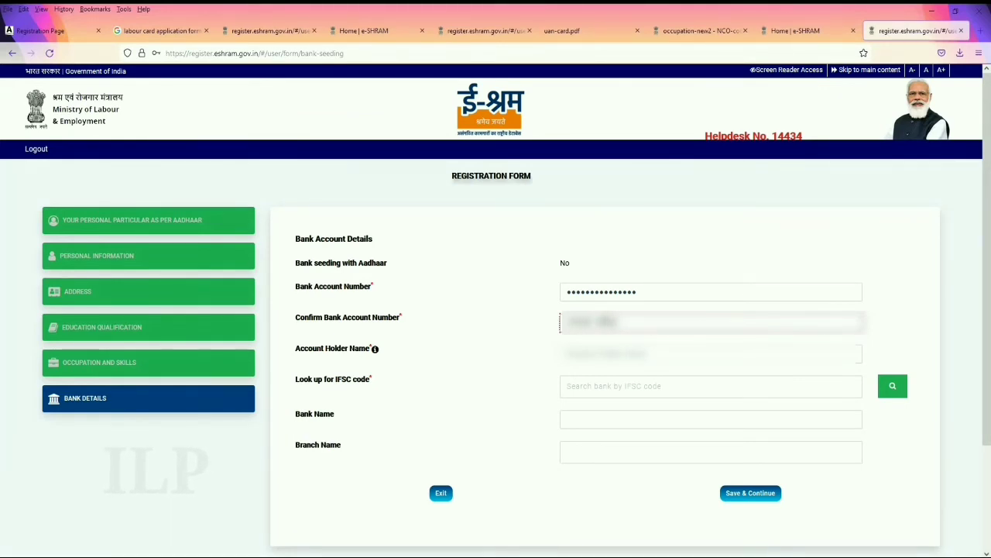
click(663, 353)
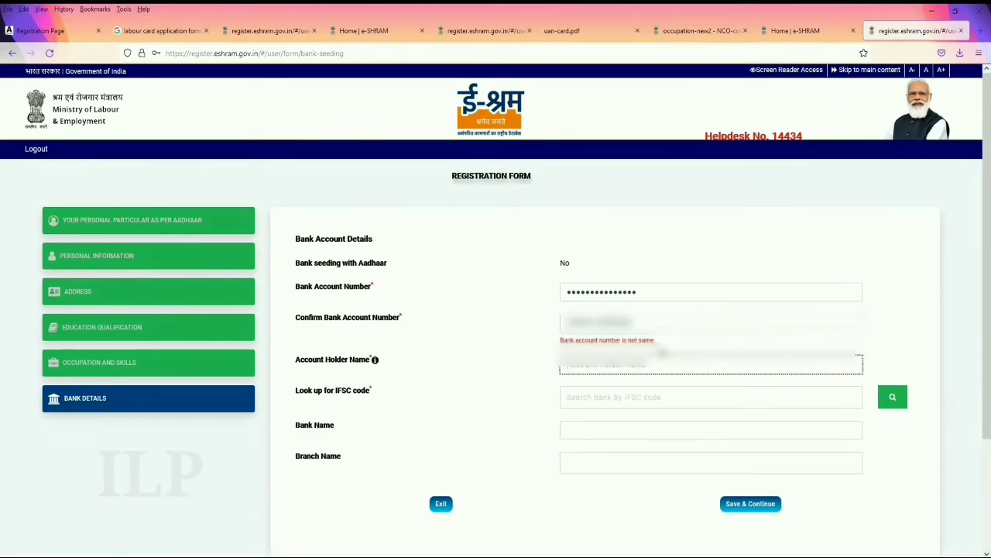
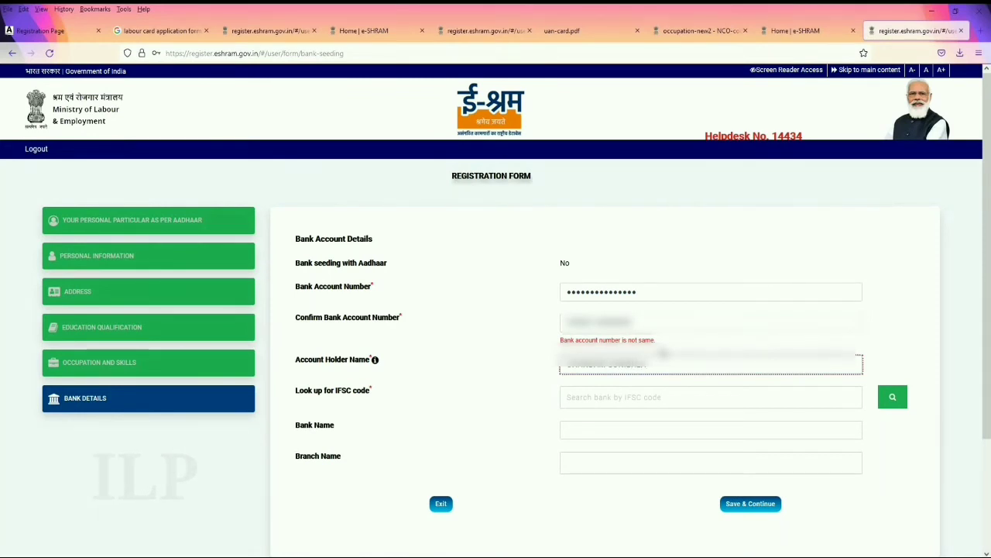
double_click(645, 294)
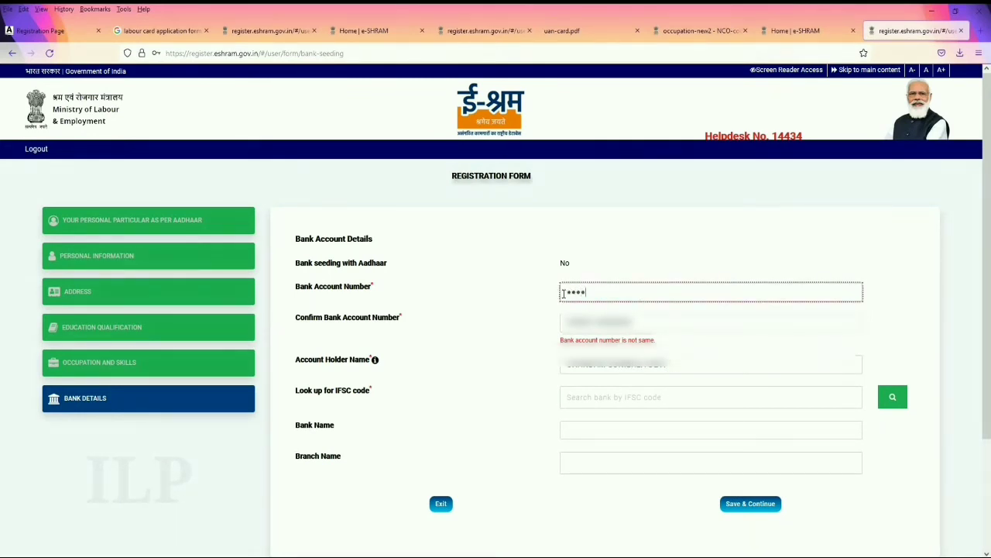
click(544, 350)
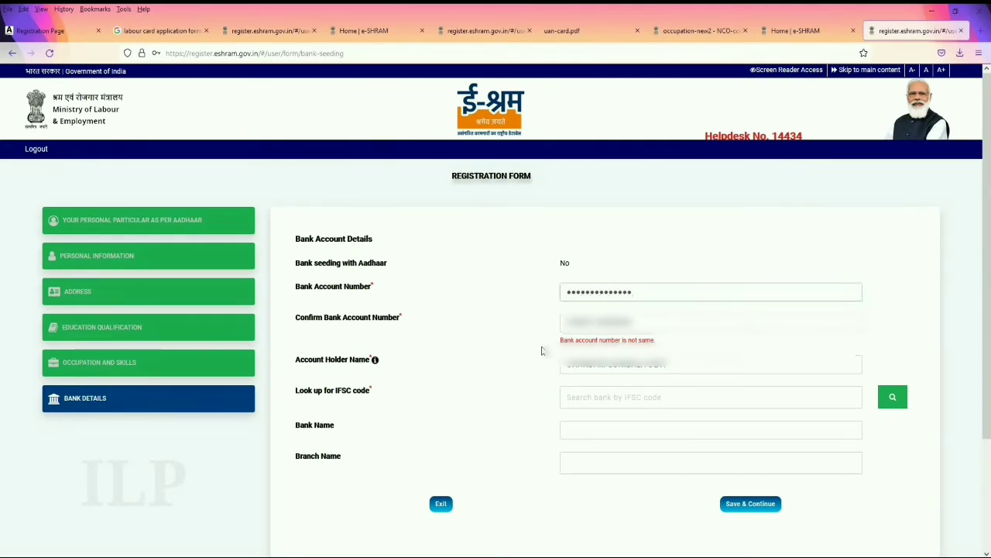
Enter IFSC UCBA0002999 with UCO BANK and KAKCHING BAZAR branch, then save the bank details
click(640, 397)
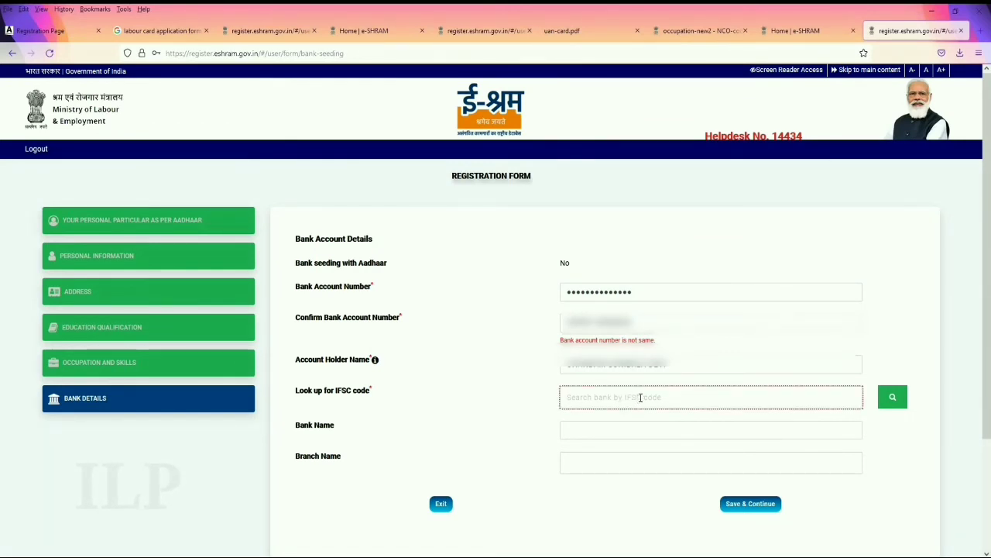
text(U)
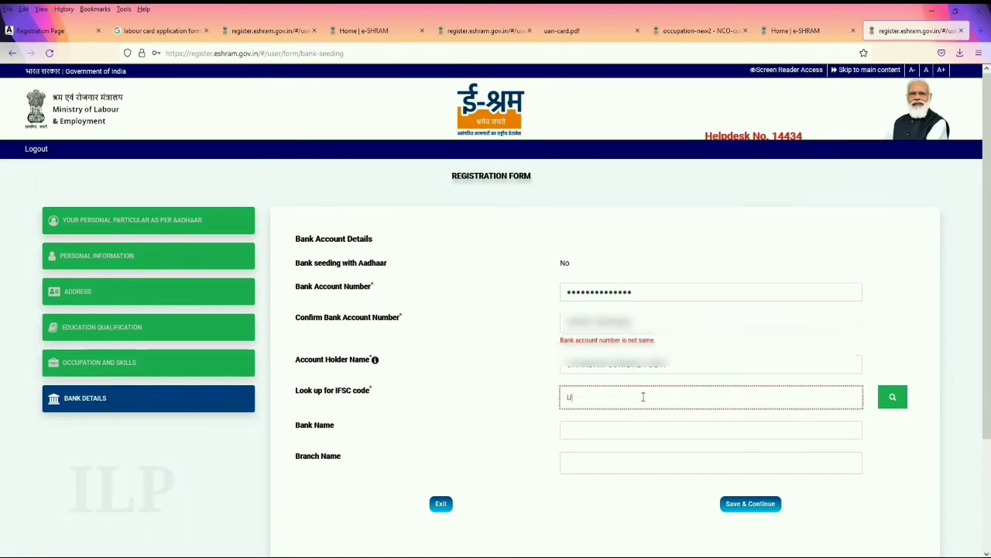
text(CBA000)
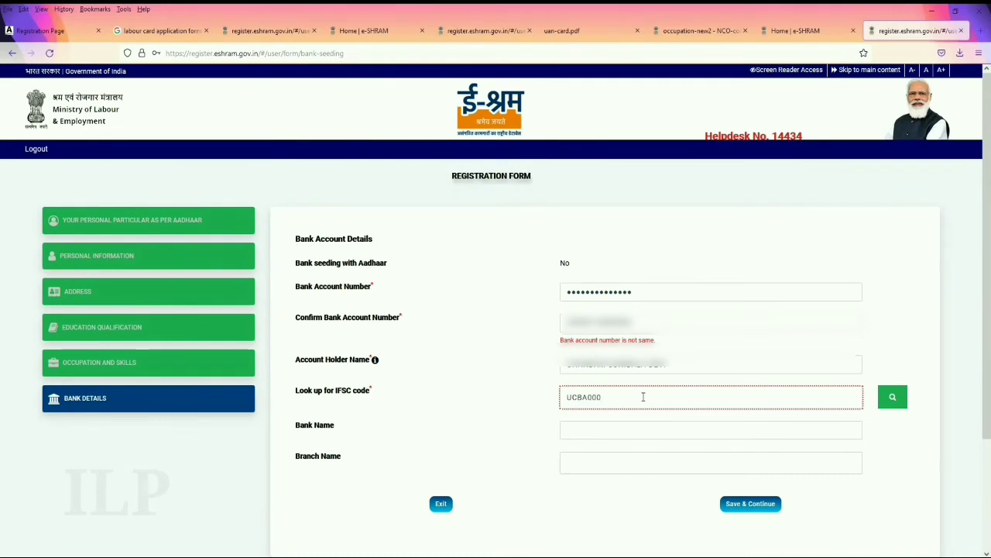
text(2999)
click(646, 429)
text(UCO)
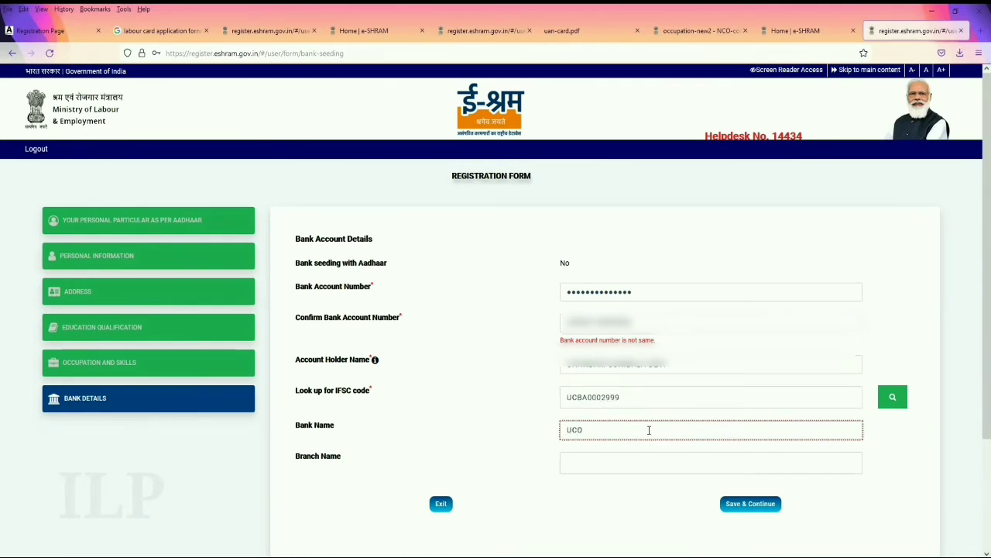
click(648, 464)
text(KAKCHING)
double_click(611, 321)
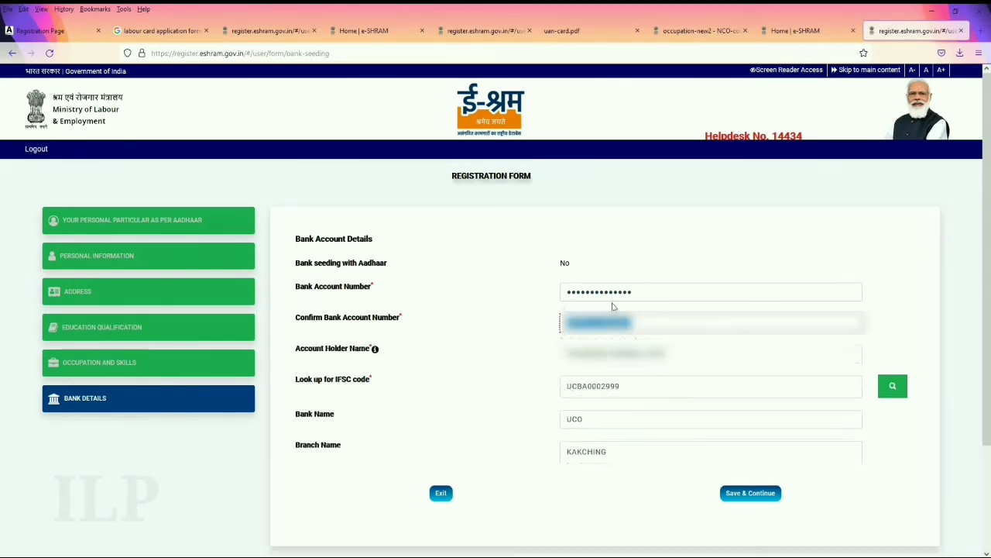
click(529, 407)
click(747, 496)
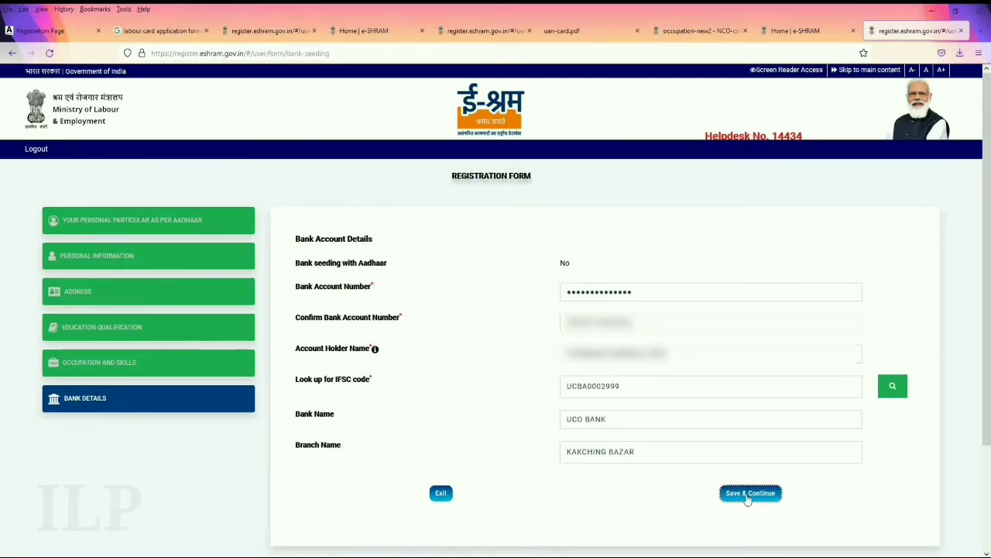
click(746, 496)
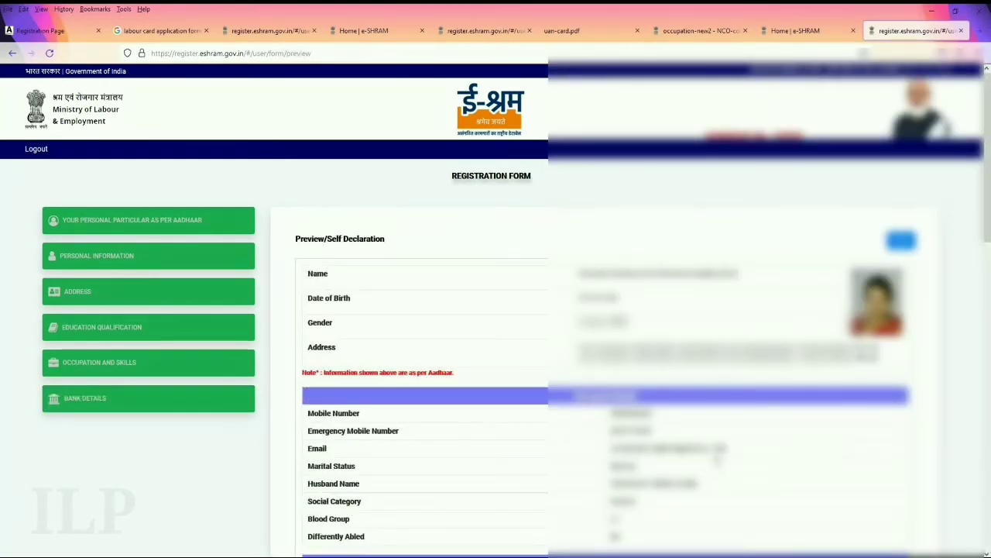
Review the preview, accept the self declaration, and submit the registration
scroll(495, 310, down, 4)
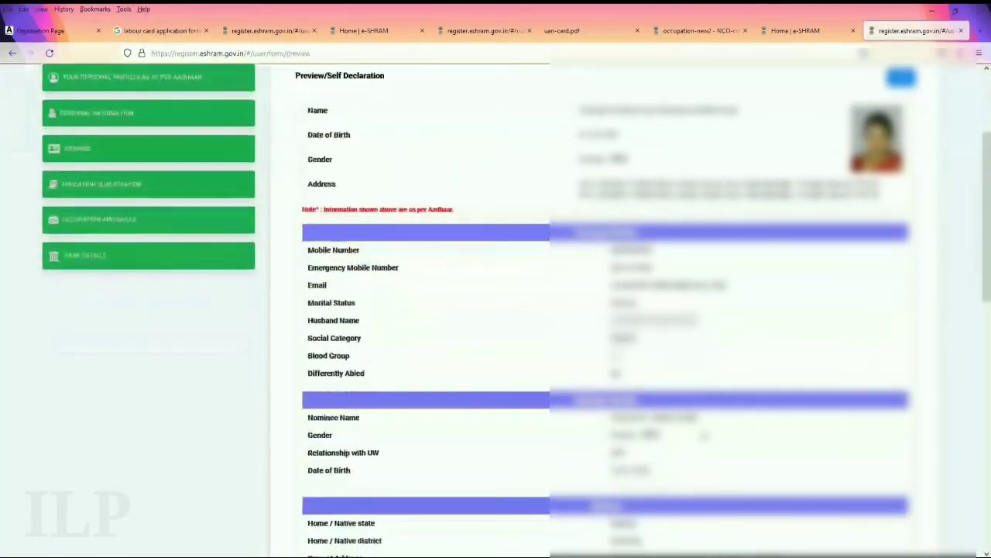
scroll(702, 434, down, 8)
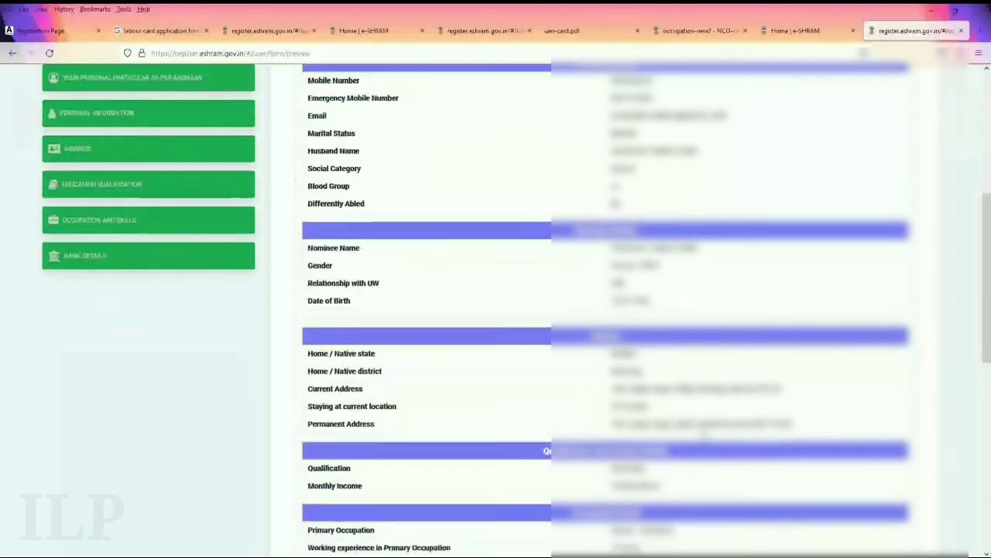
scroll(702, 434, down, 1)
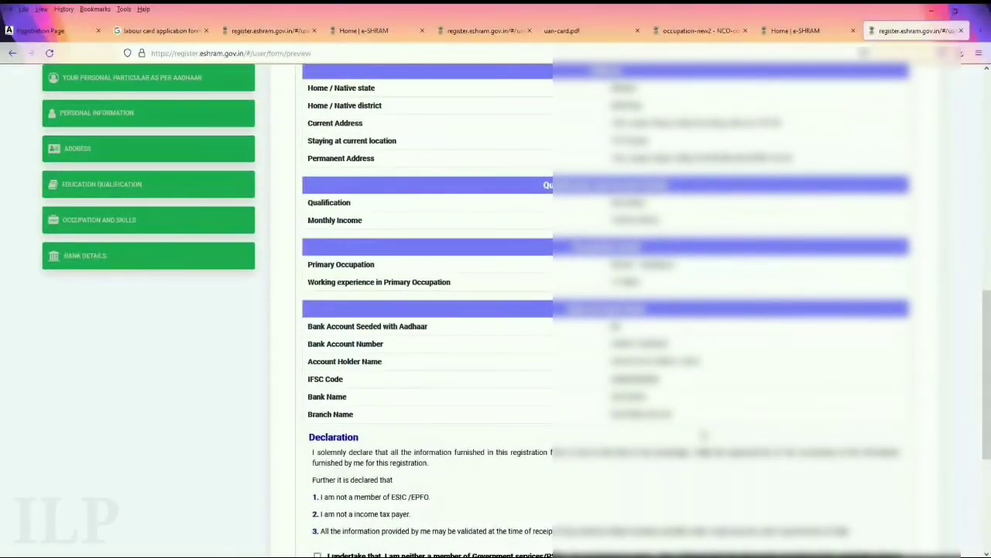
scroll(703, 435, down, 1)
scroll(702, 436, up, 3)
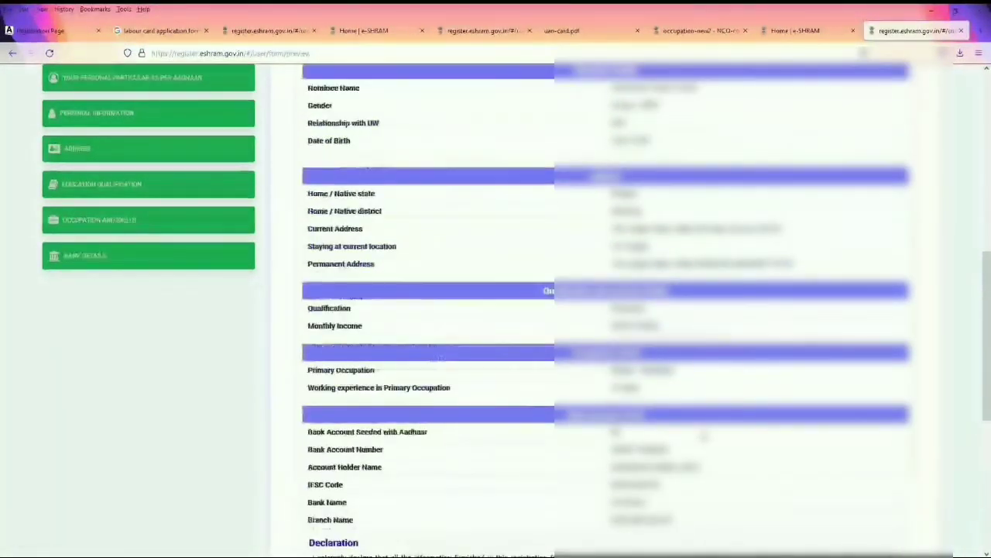
scroll(702, 435, up, 6)
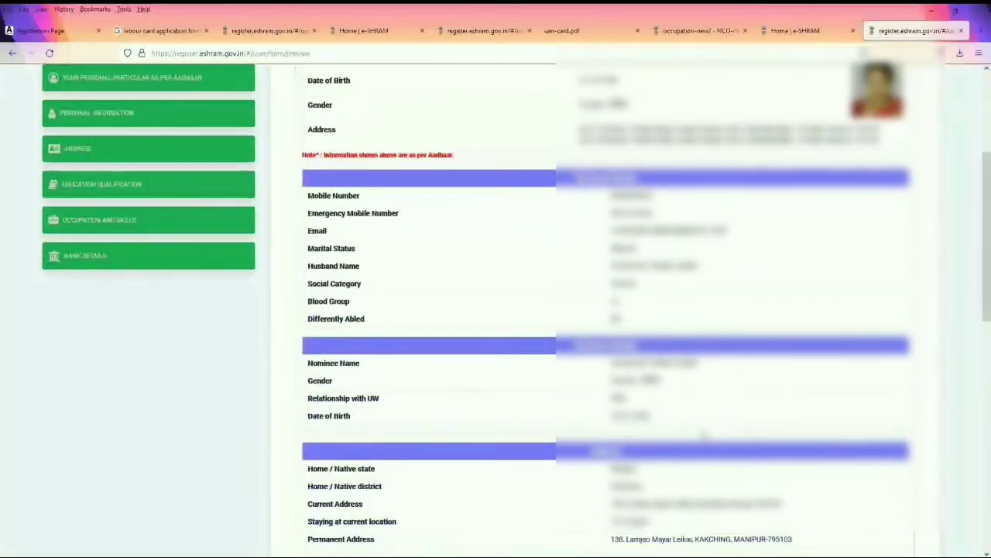
scroll(703, 434, down, 4)
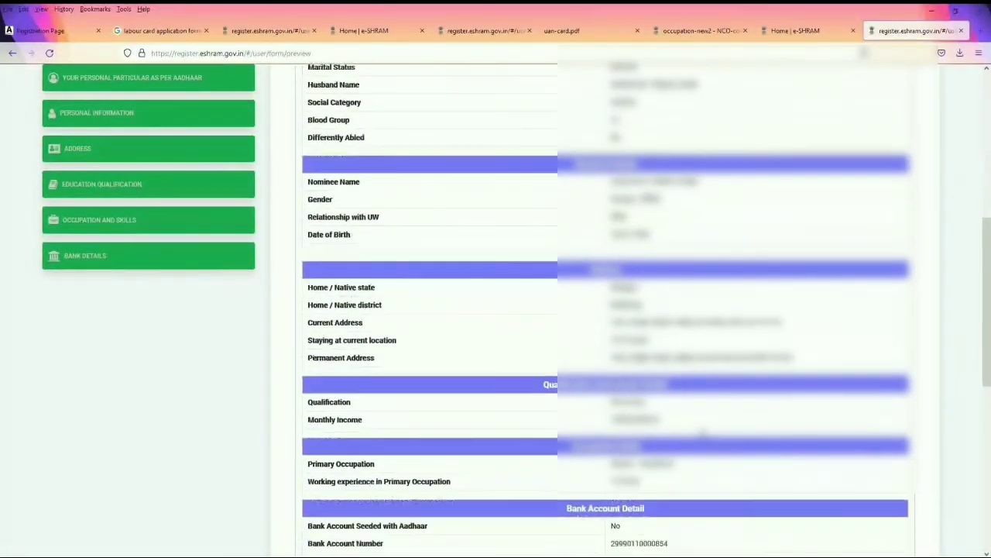
scroll(703, 435, down, 4)
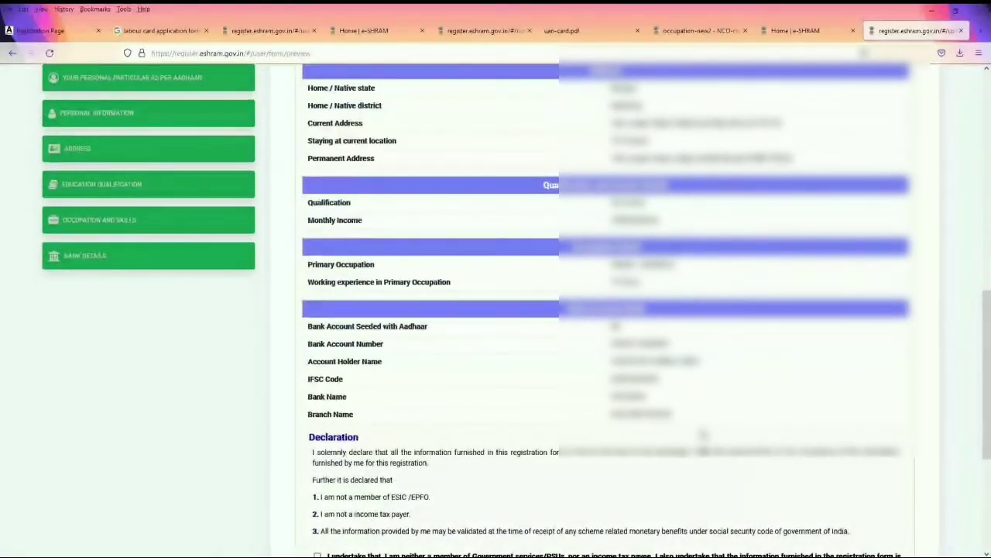
scroll(703, 435, down, 4)
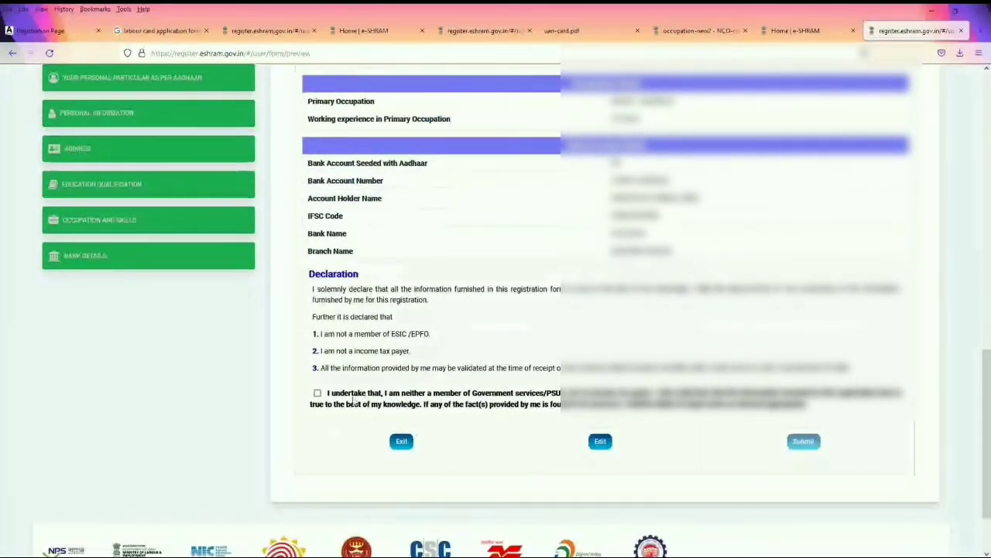
click(316, 393)
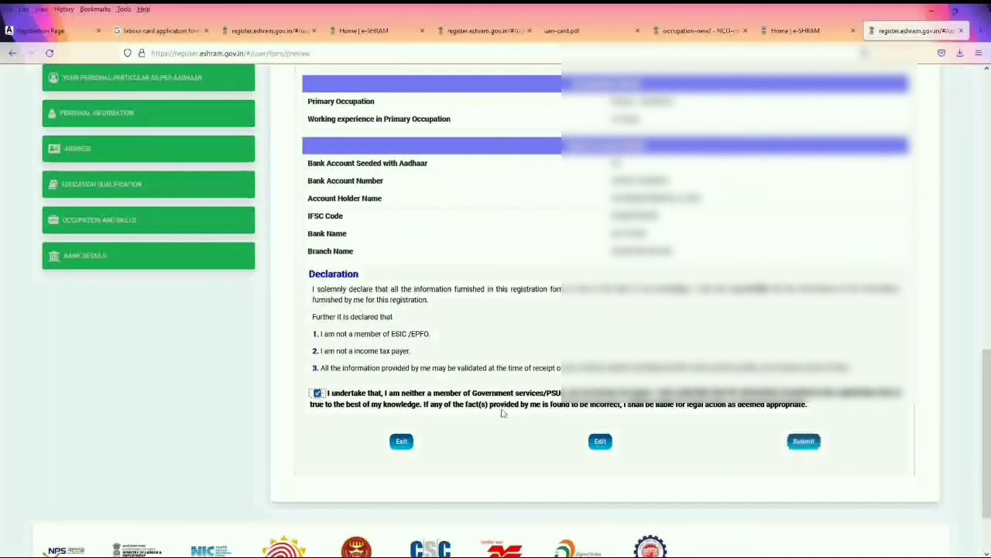
click(803, 442)
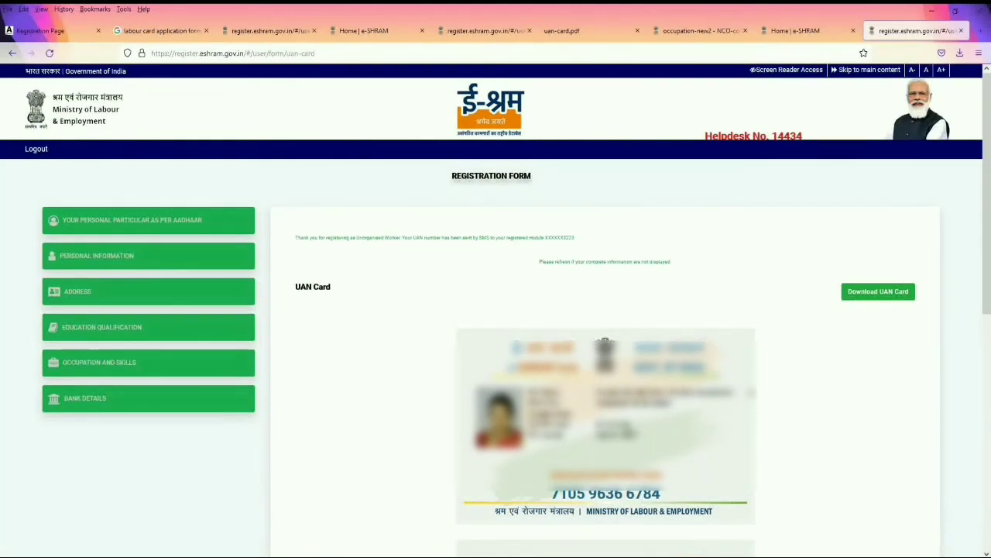
Download the UAN card and open uan-card(1).pdf from the browser's downloads list
click(876, 298)
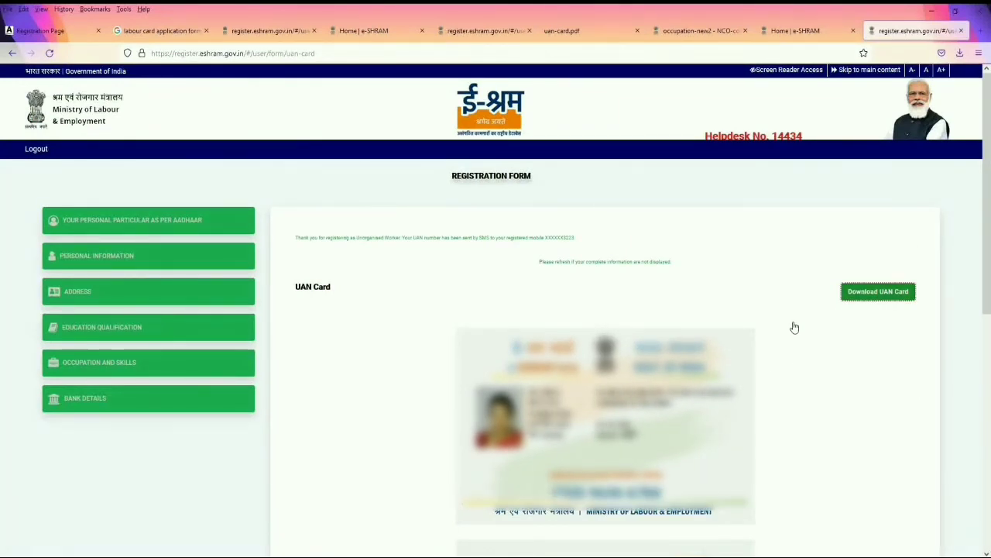
click(539, 351)
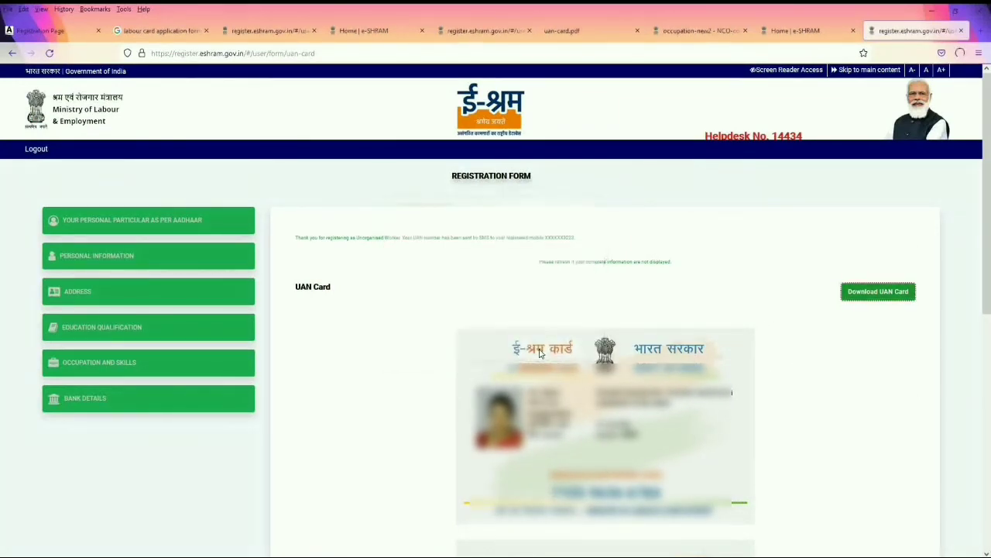
click(955, 56)
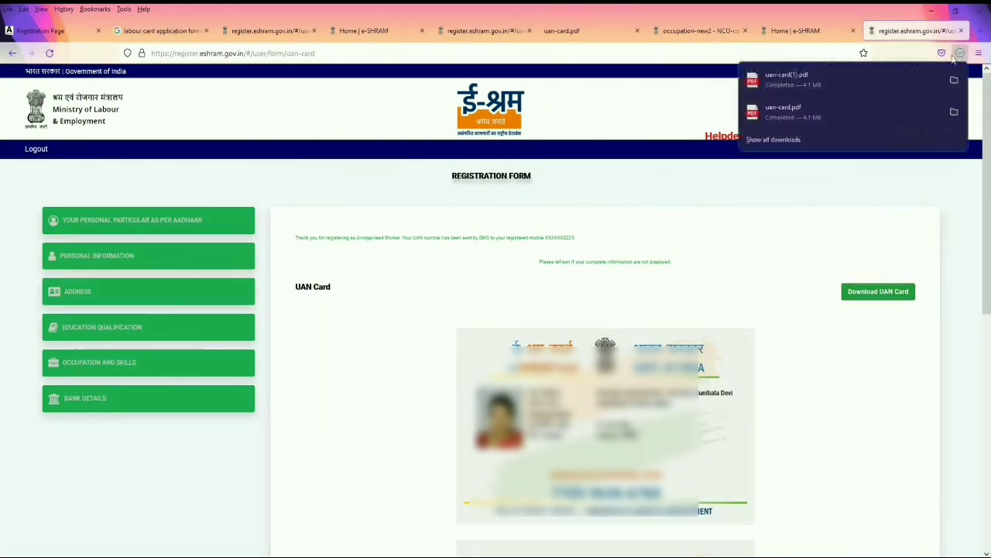
click(811, 78)
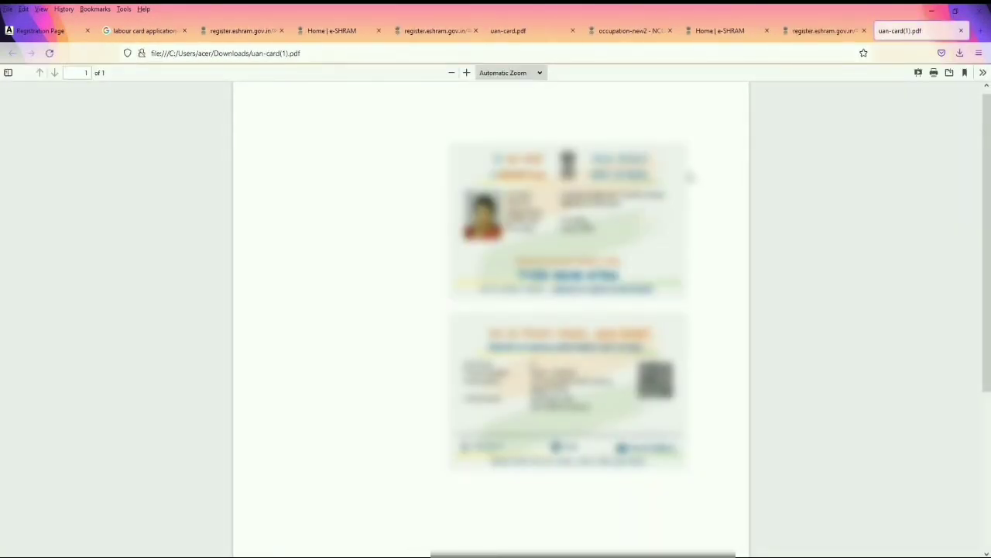